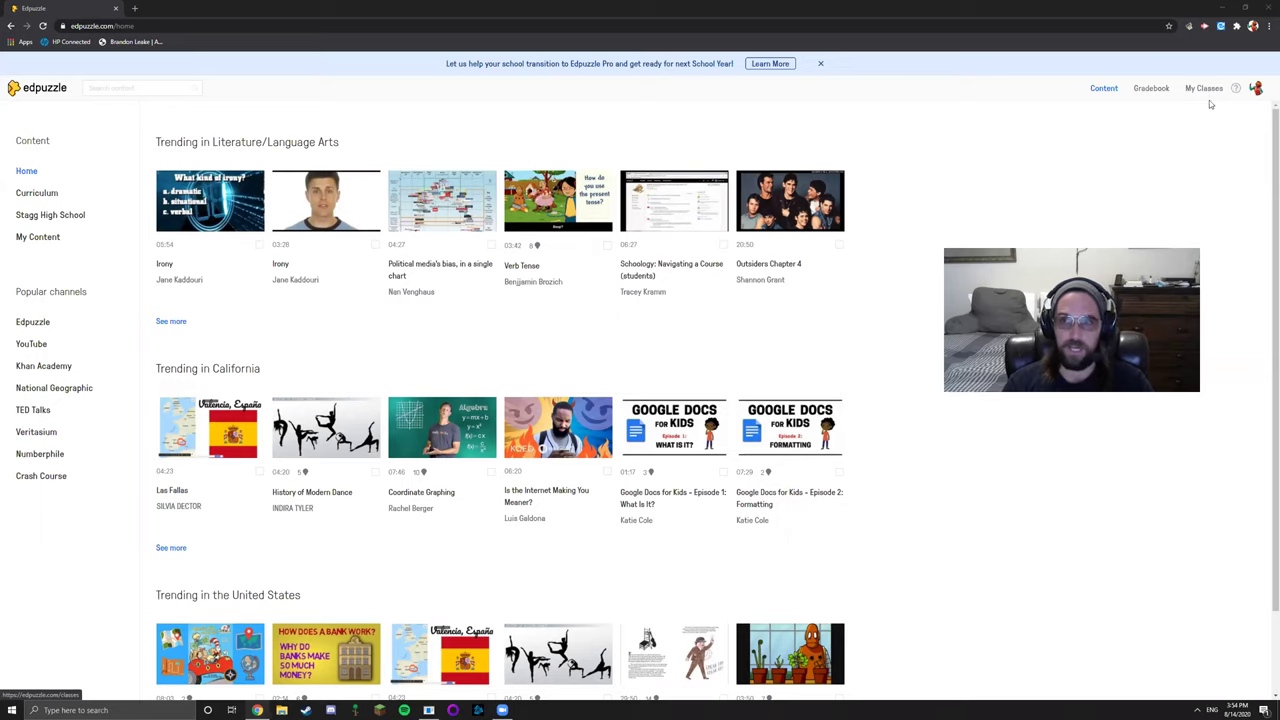
Go to My Classes and show the Add new class choices: create or import from Google Classroom
left_click(1203, 88)
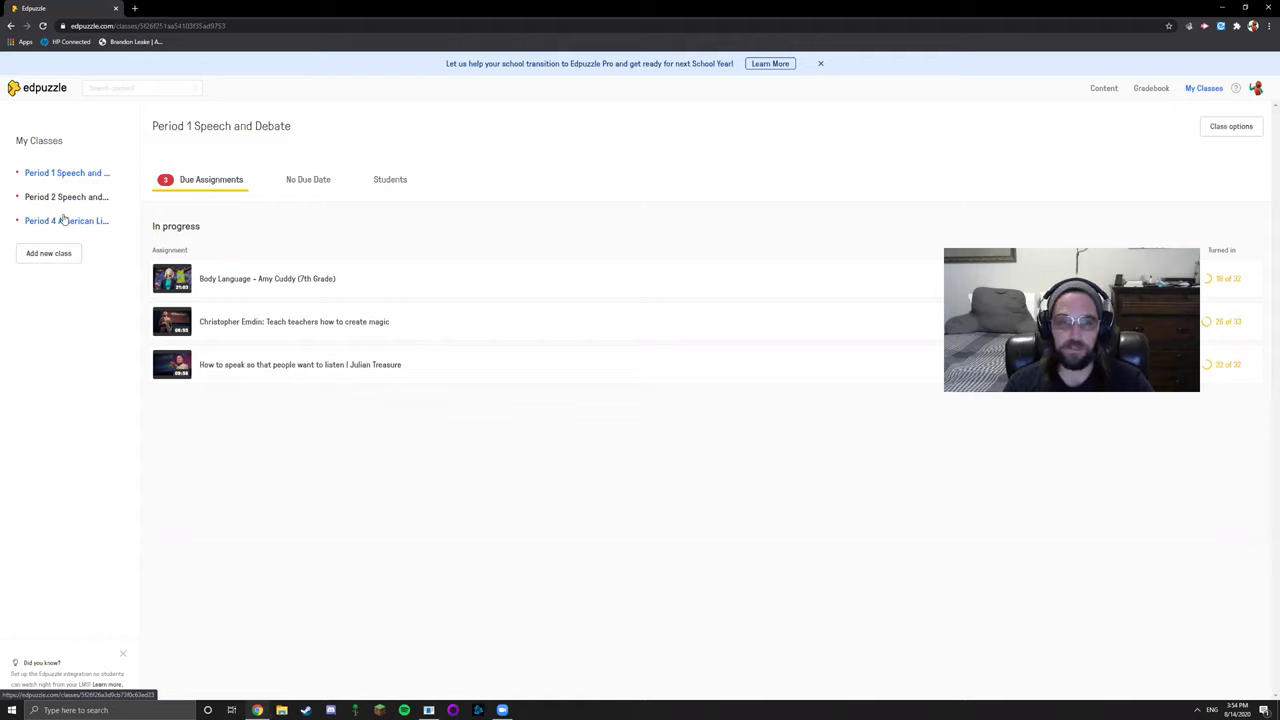
left_click(48, 254)
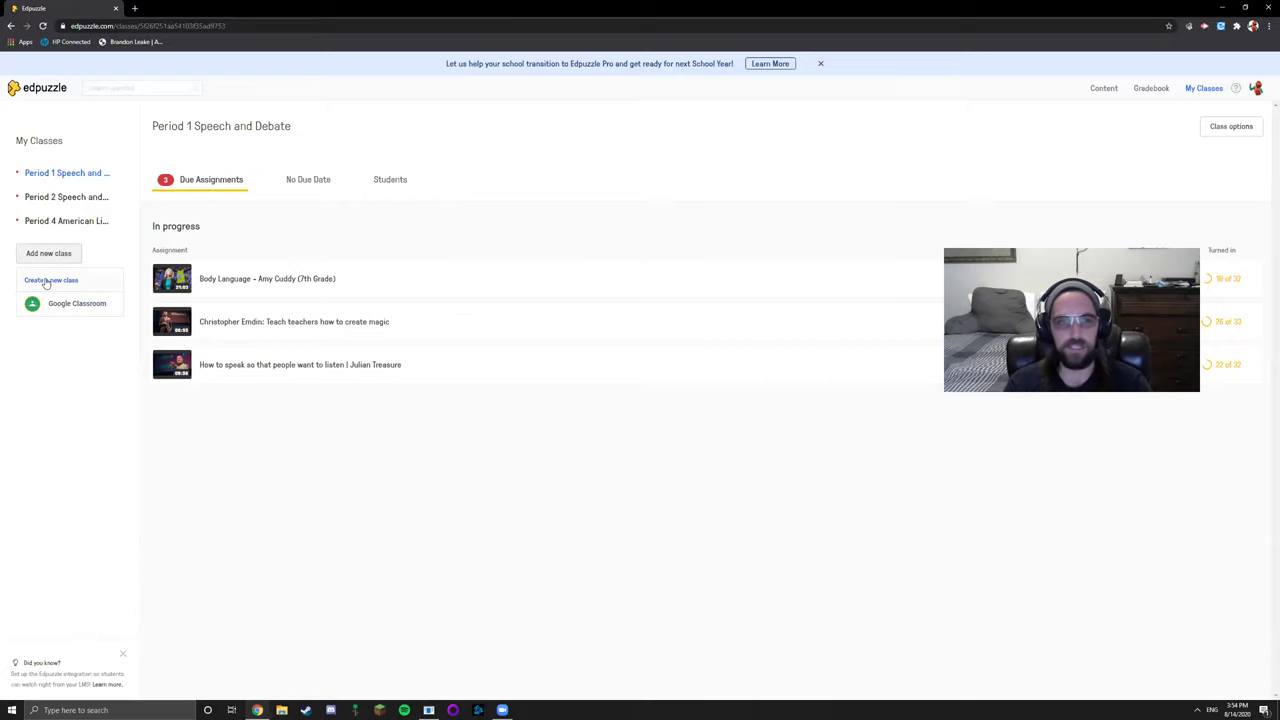
Create a new class named 'Period 5 Speech'
left_click(45, 281)
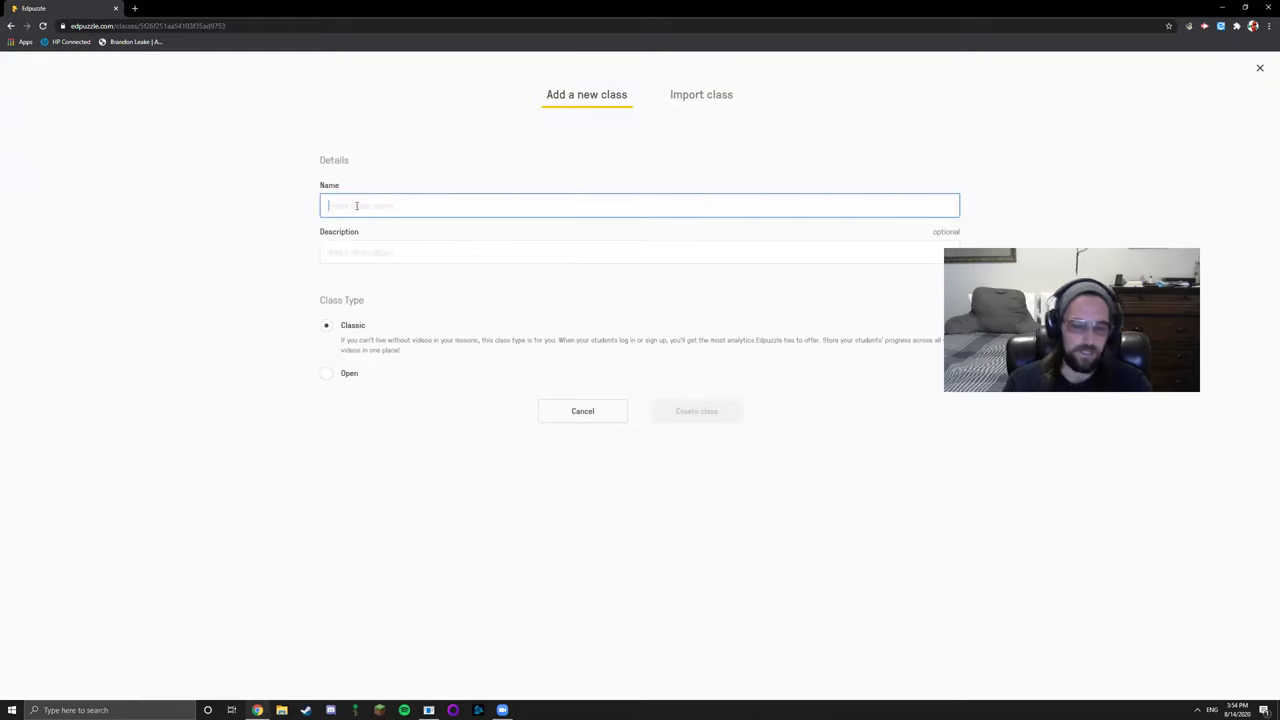
type("Period")
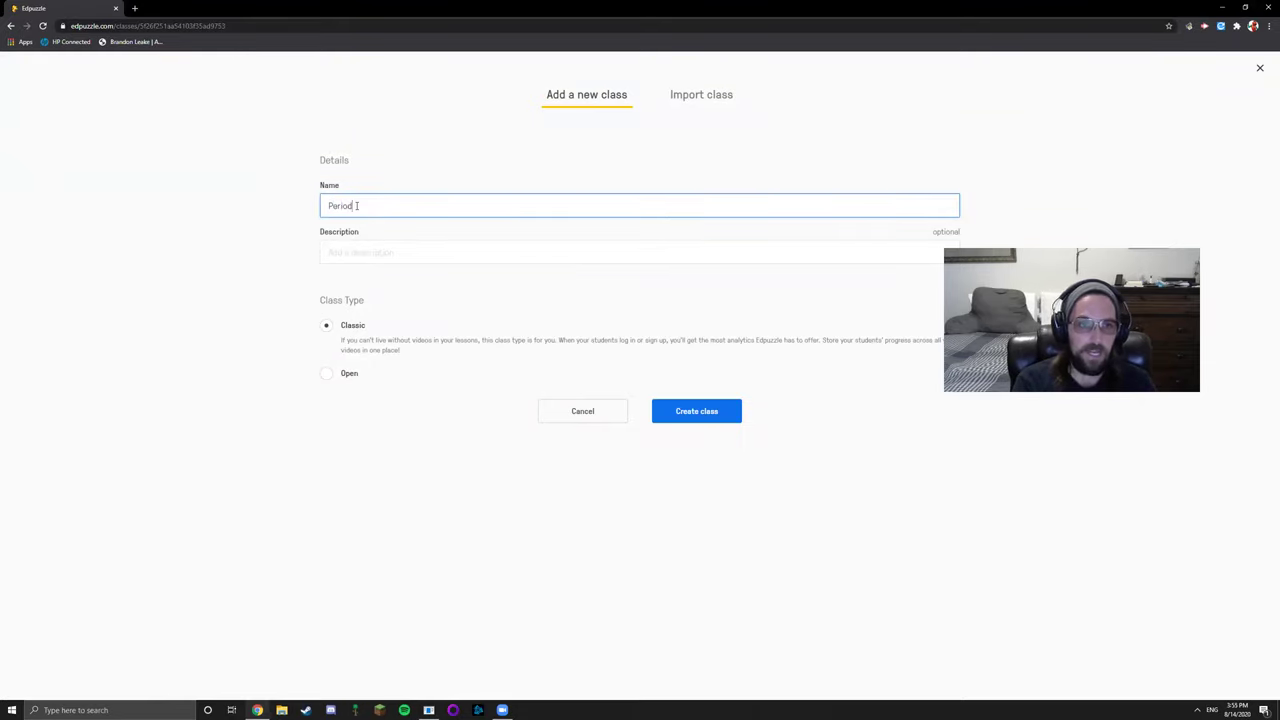
type(" 5 Speech")
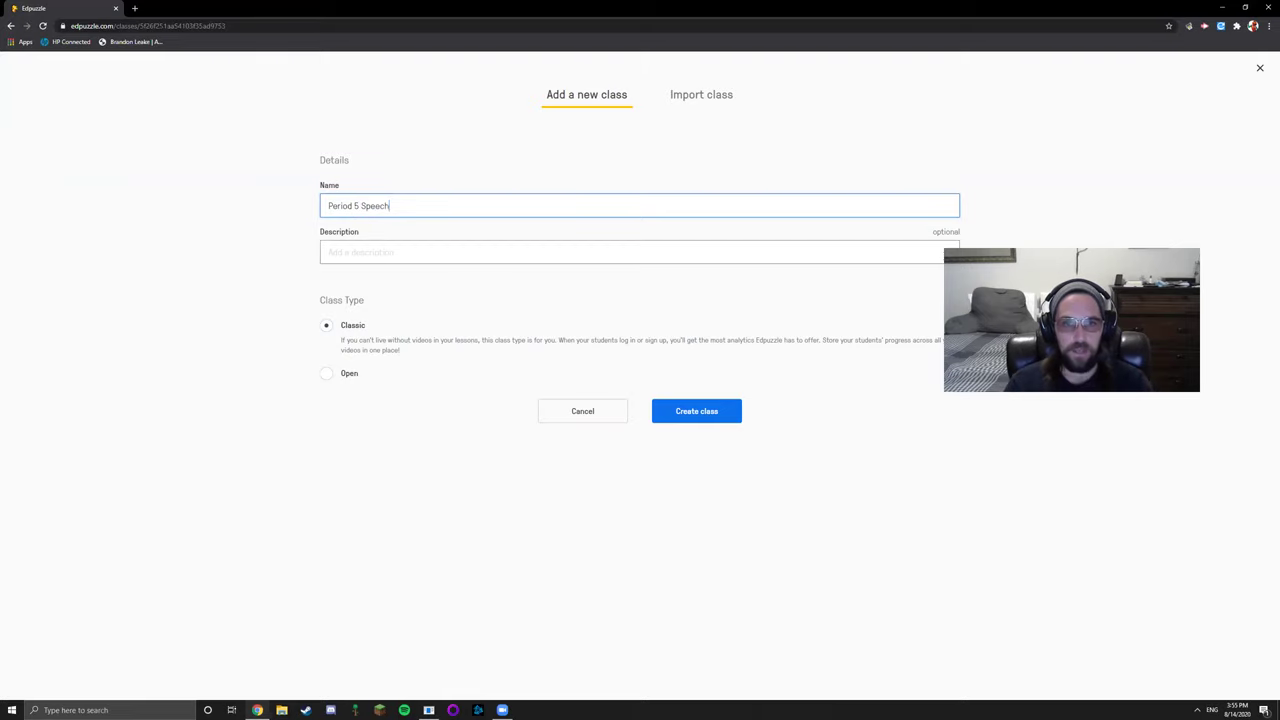
left_click(706, 410)
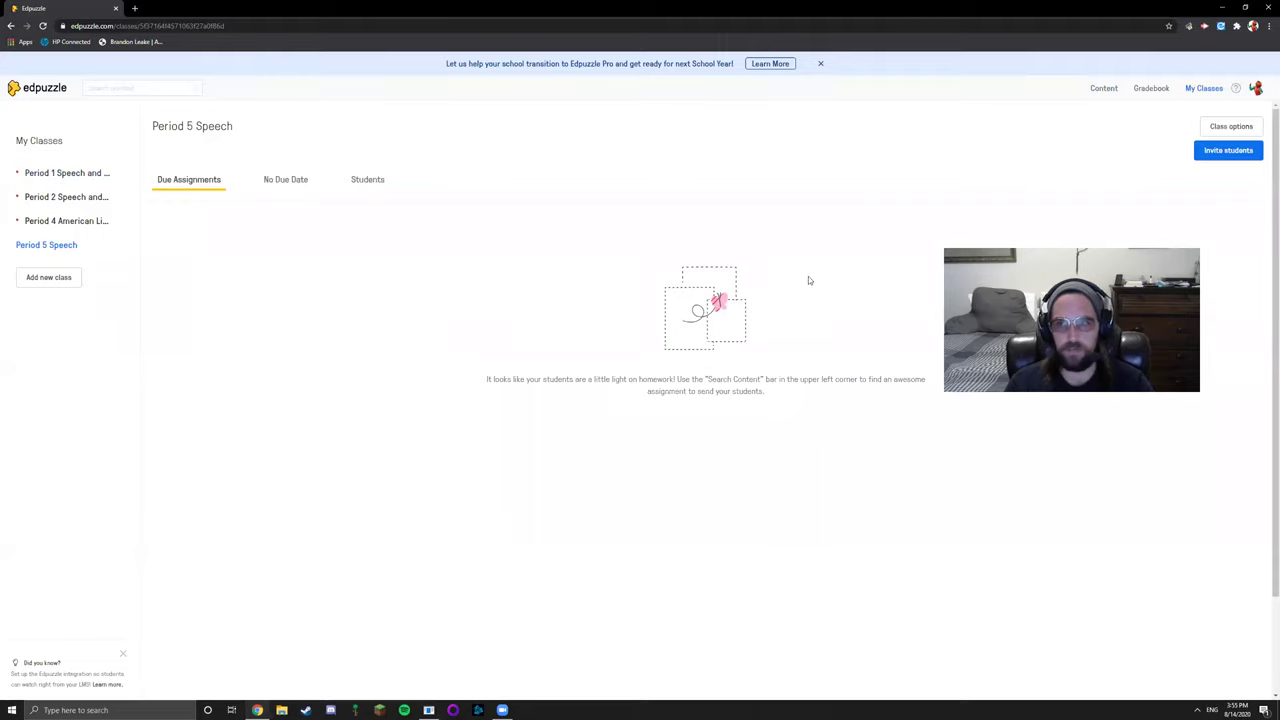
Copy the Period 5 Speech student join link and close the invitation window
left_click(1226, 152)
left_click_drag(676, 165, 607, 163)
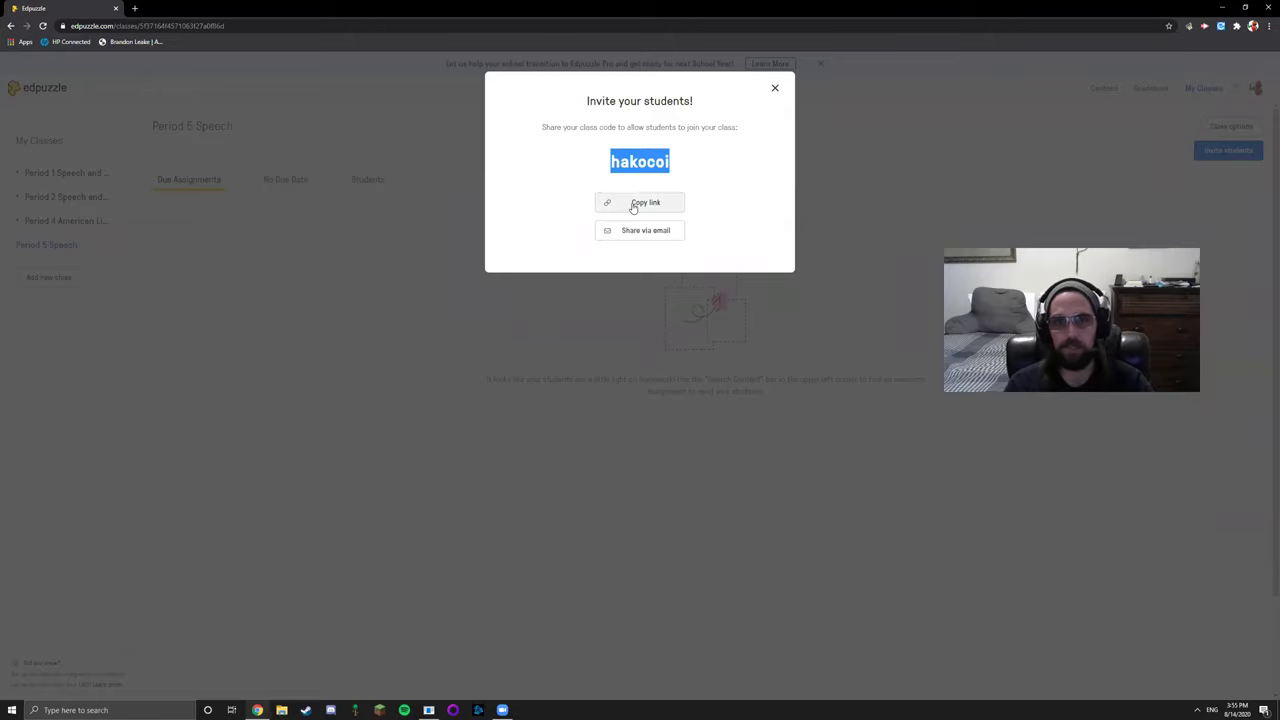
left_click(634, 204)
left_click(652, 210)
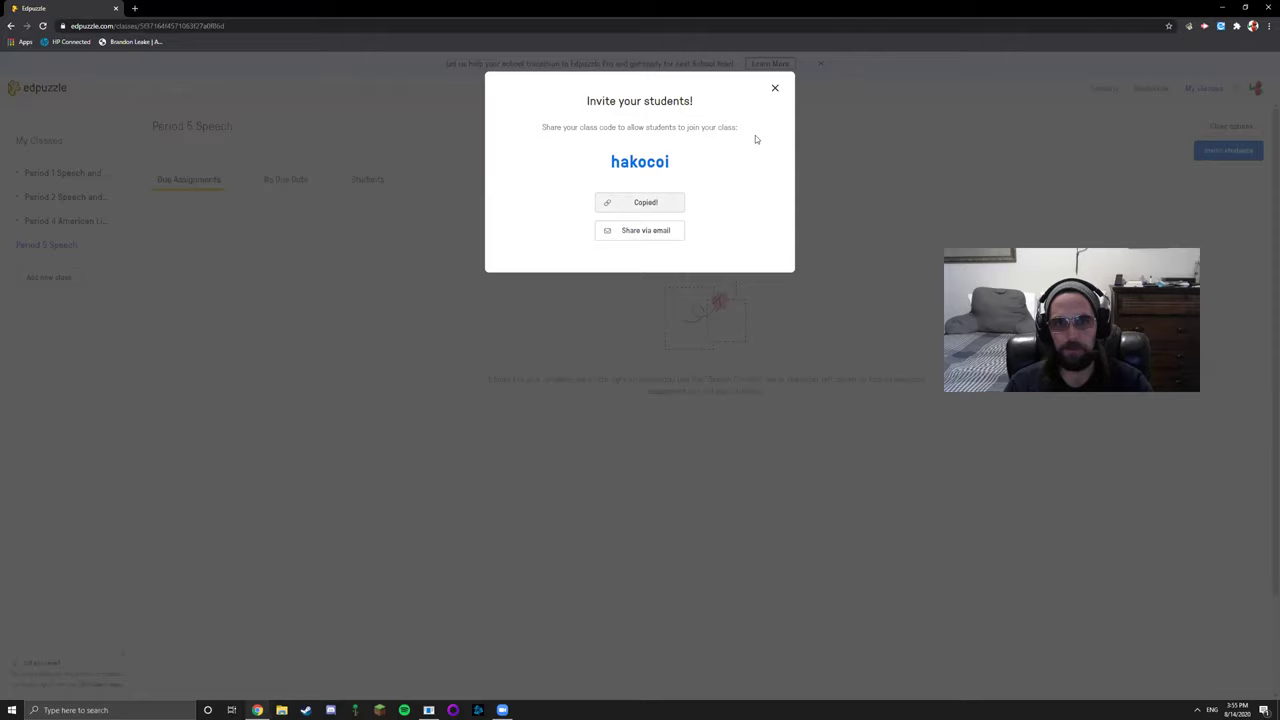
left_click(774, 88)
left_click(137, 9)
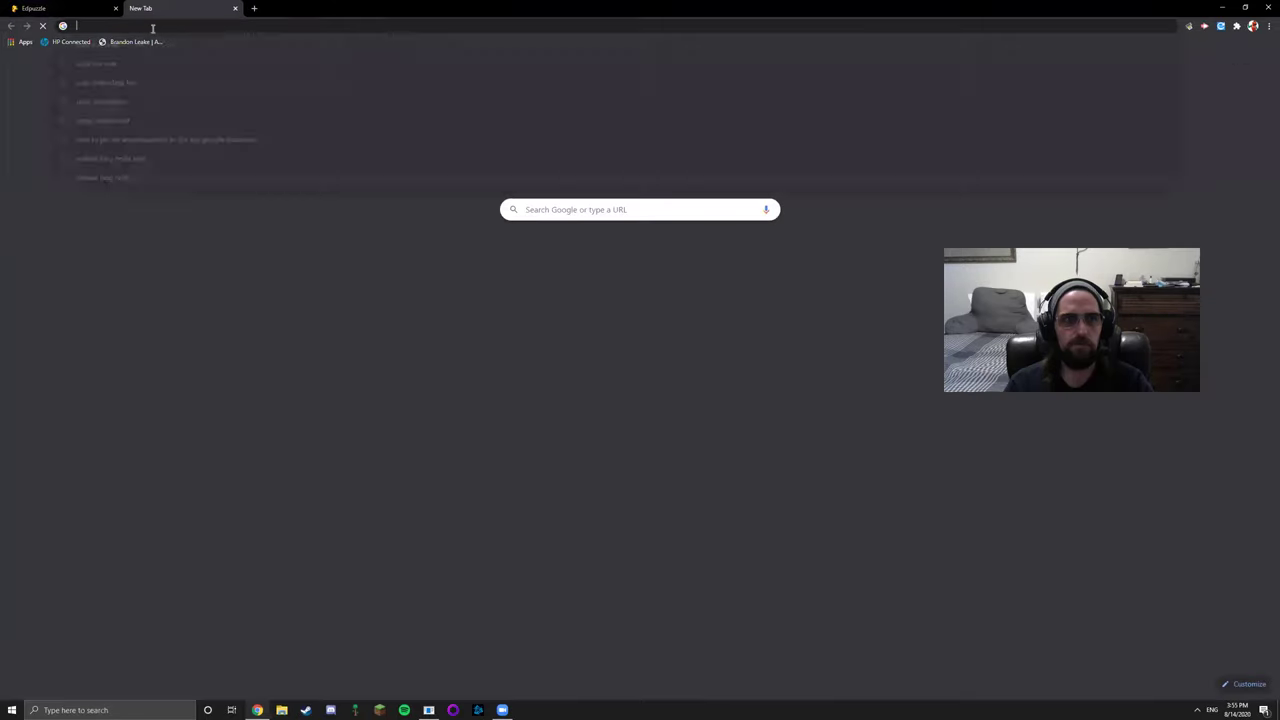
key("ctrl+v")
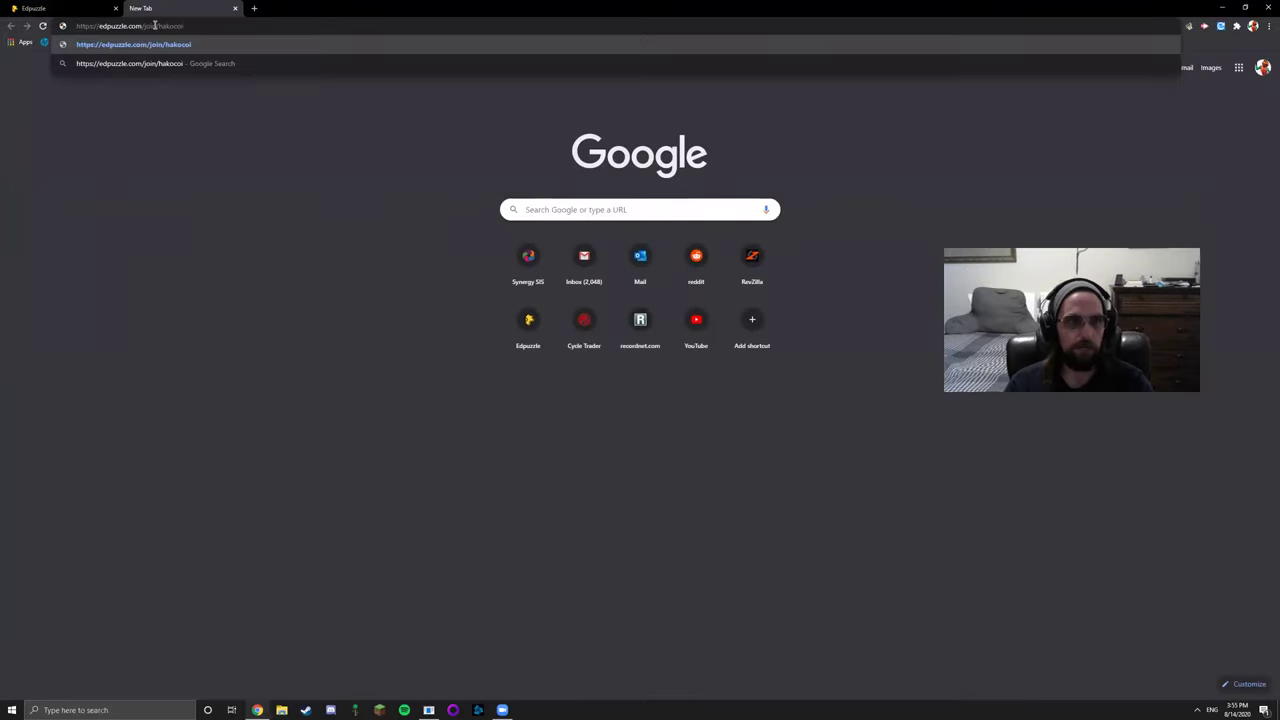
left_click_drag(199, 25, 73, 24)
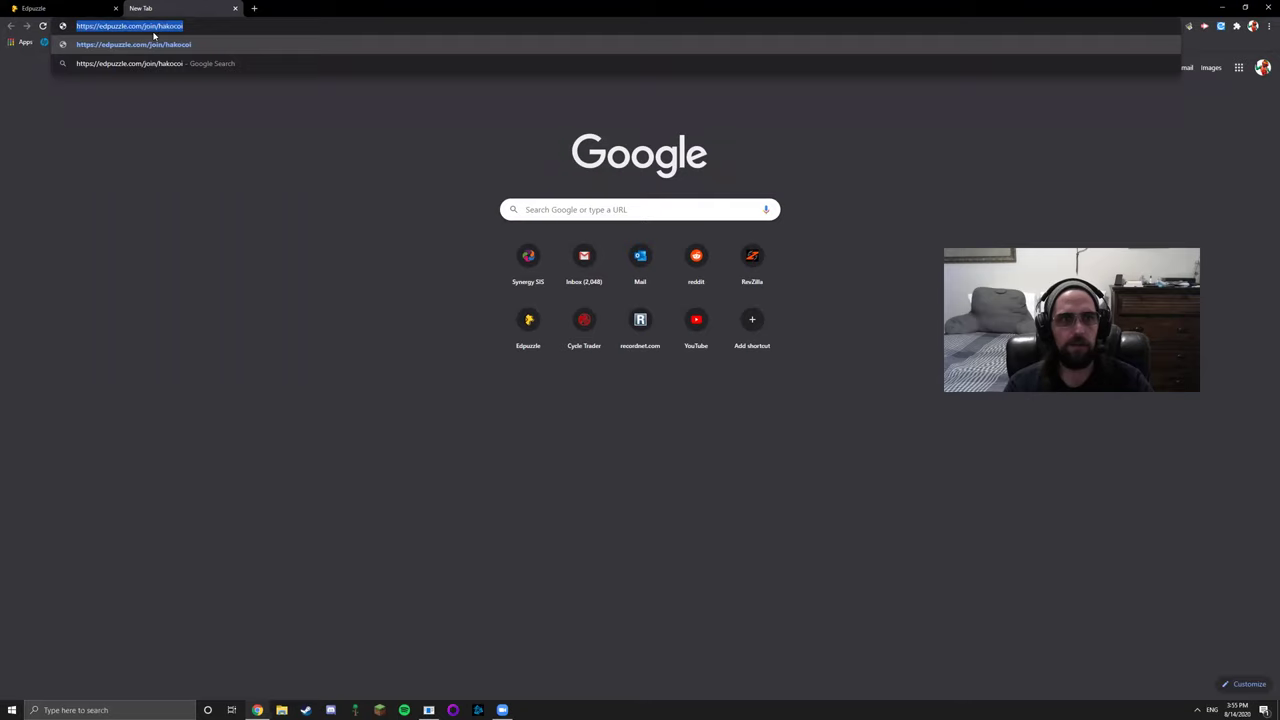
left_click(235, 8)
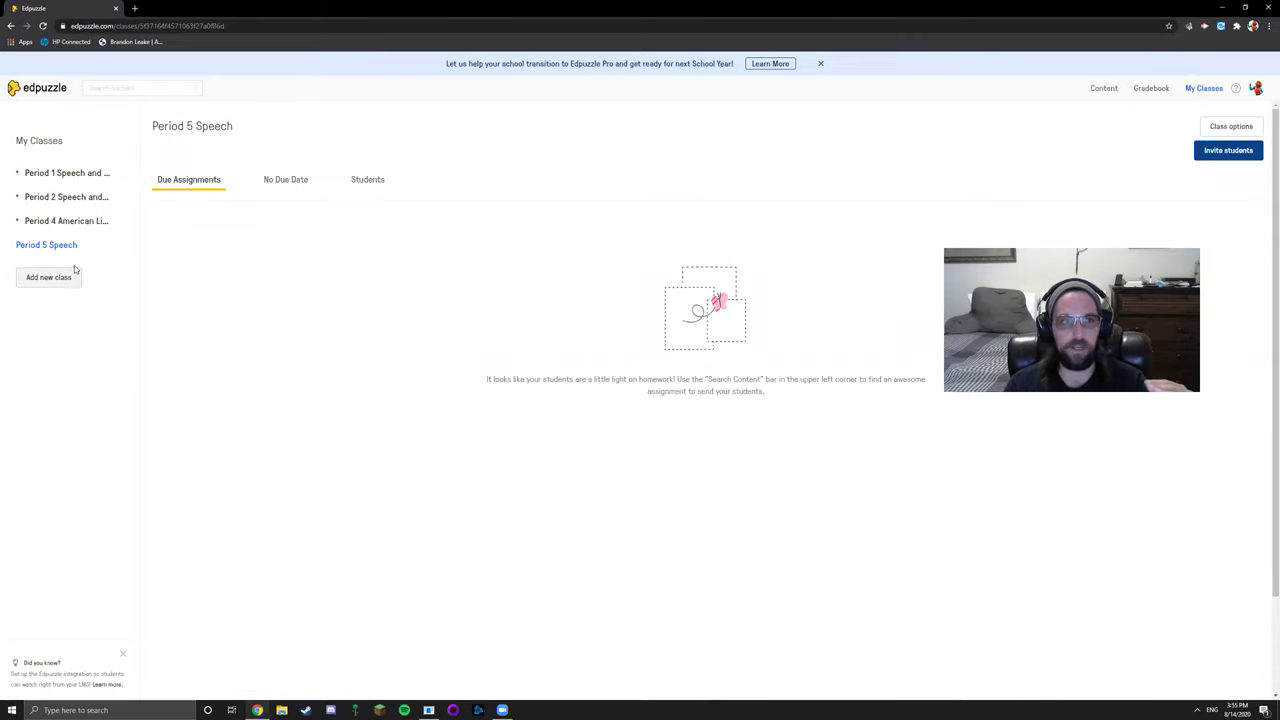
Browse from the content home page to the TED Talks channel
left_click(33, 90)
left_click(116, 88)
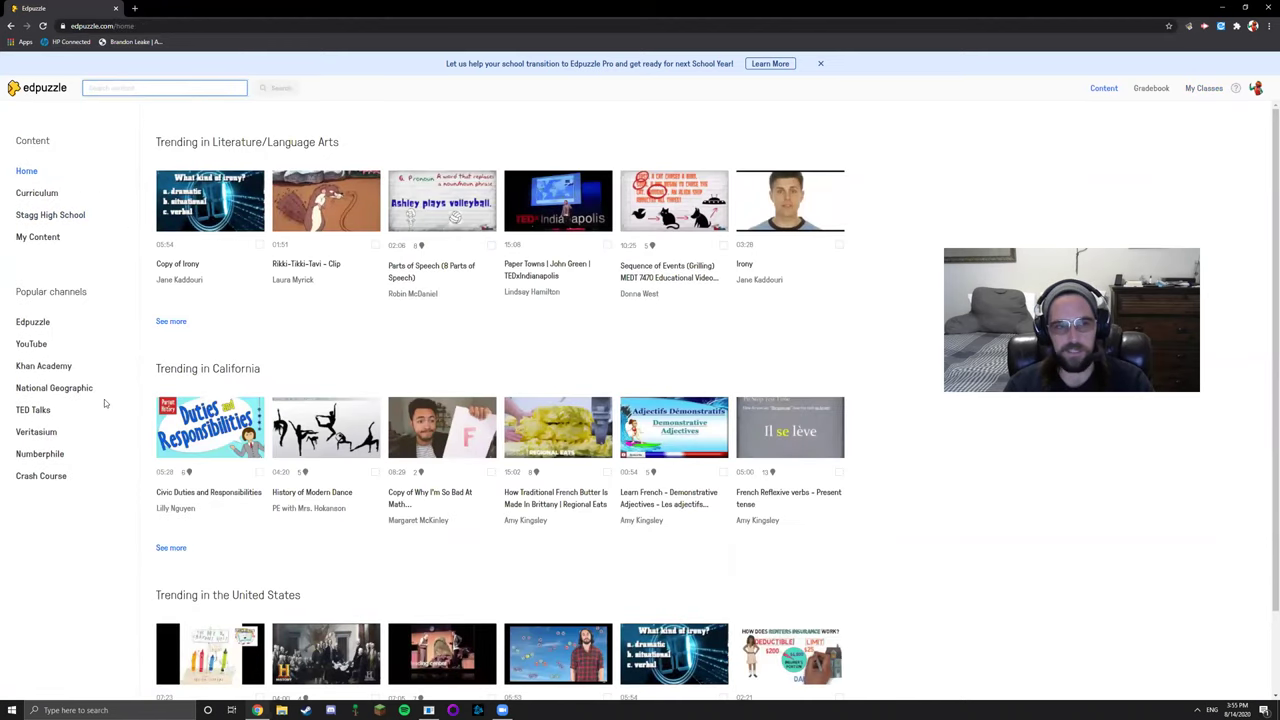
left_click(22, 409)
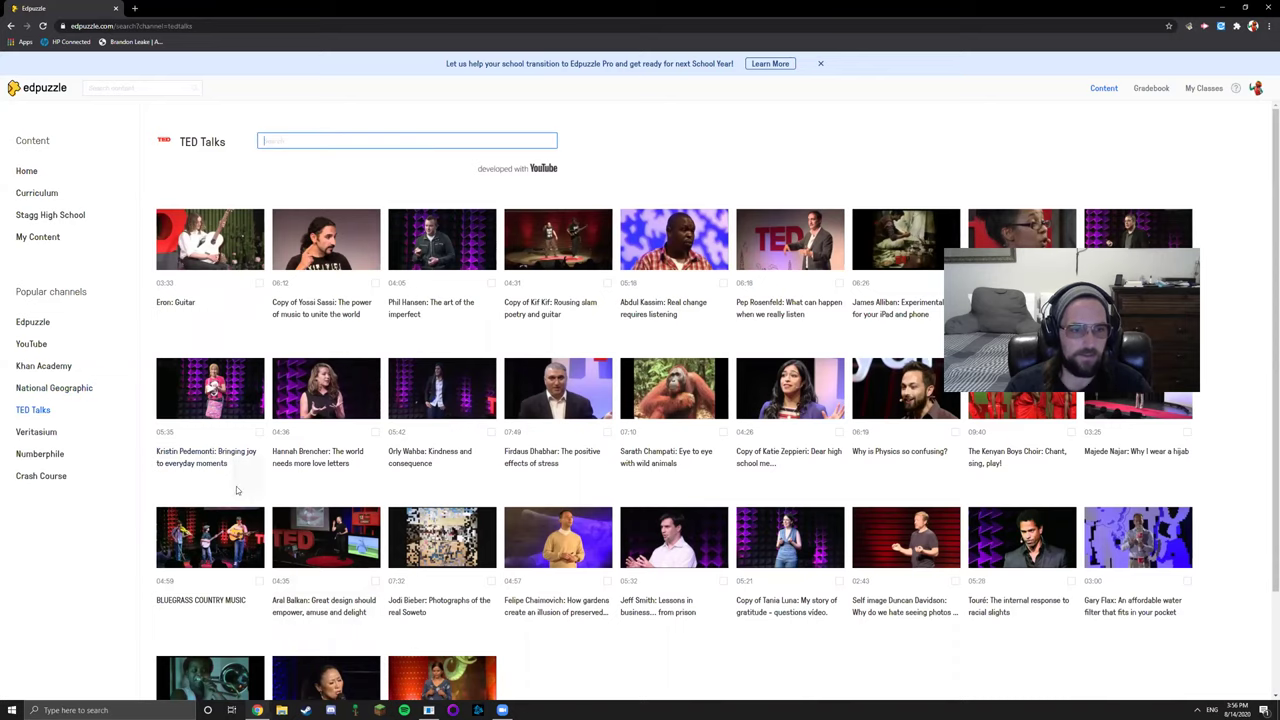
Briefly preview the BLUEGRASS COUNTRY MUSIC video, then open it in the editor
left_click(215, 540)
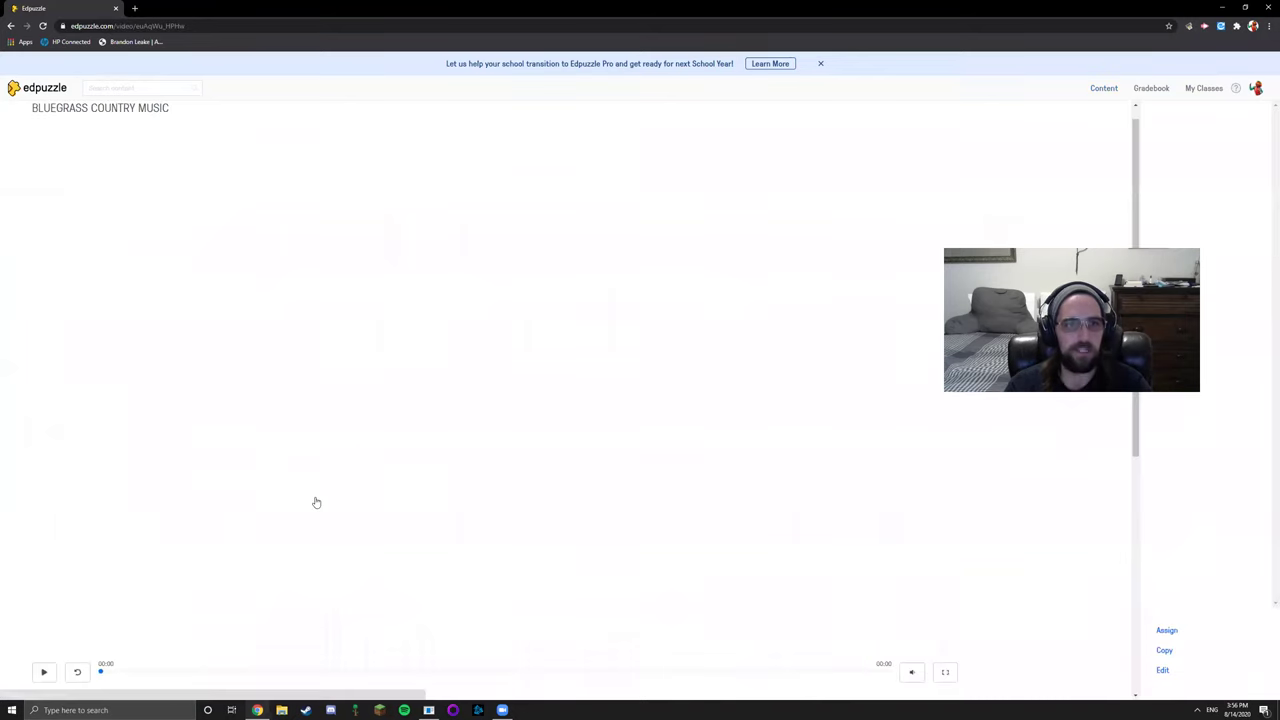
scroll(660, 440, "down", 1)
scroll(660, 440, "up", 1)
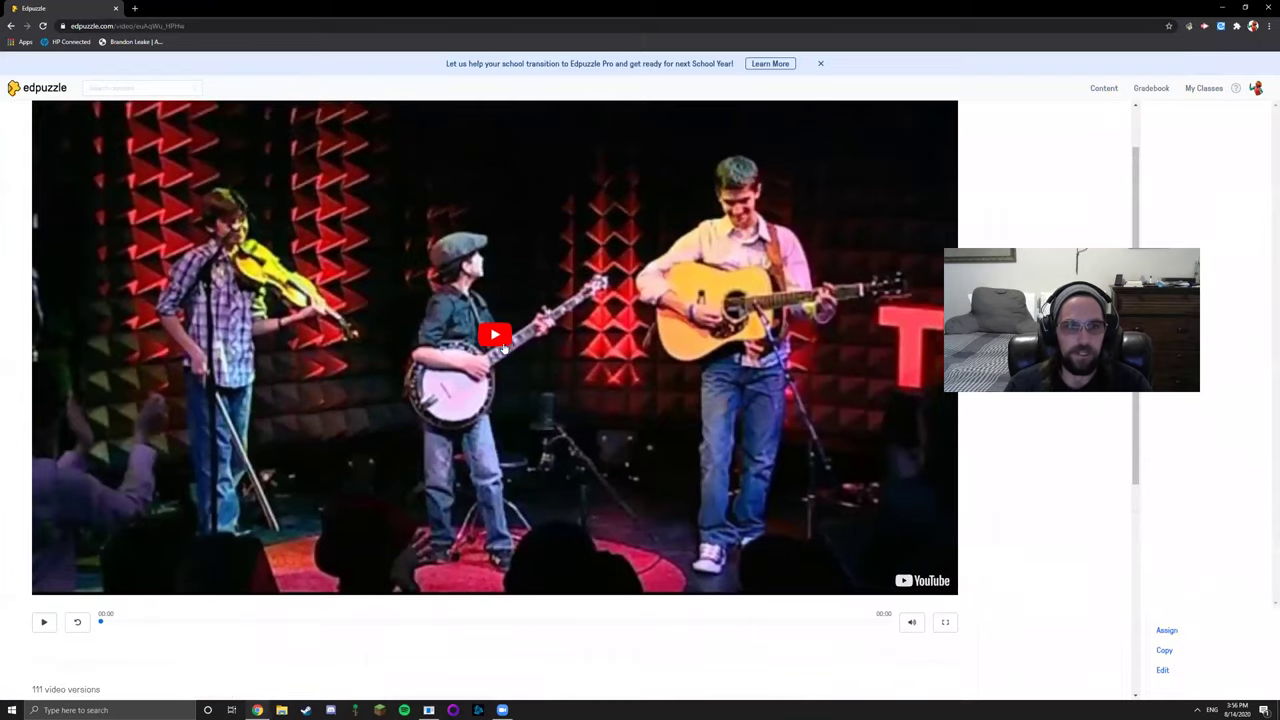
left_click(505, 346)
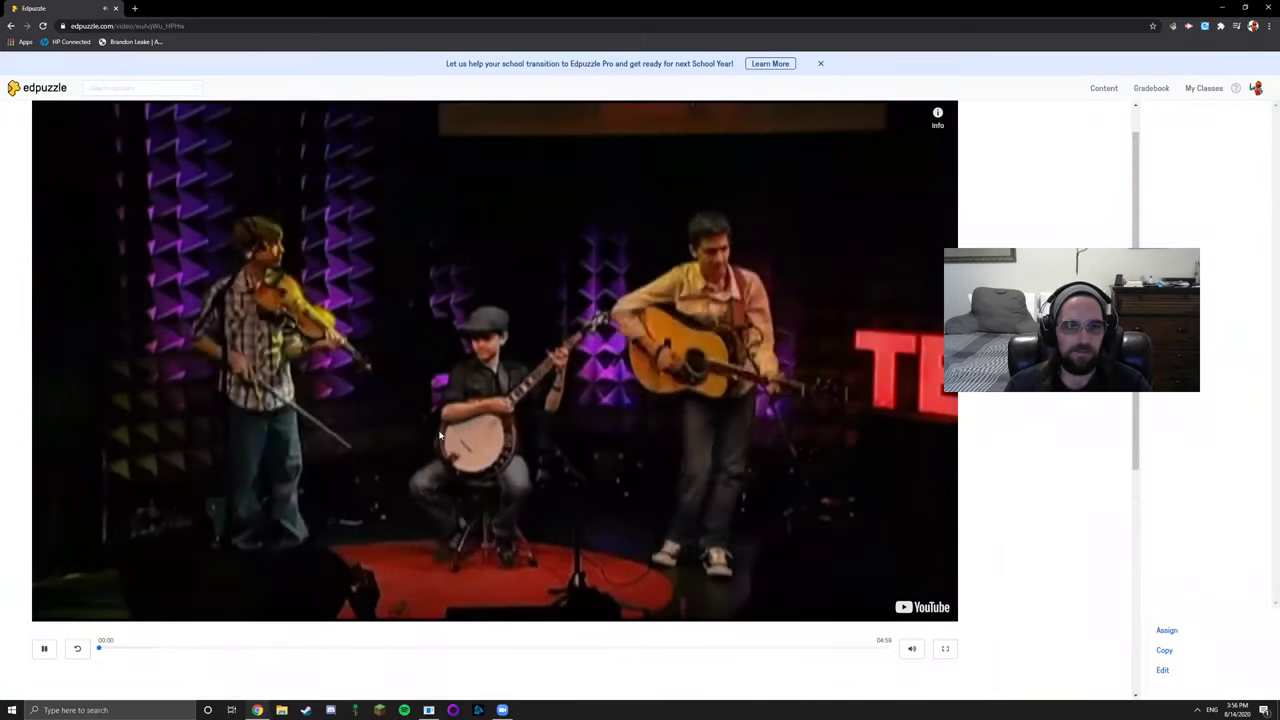
left_click(558, 380)
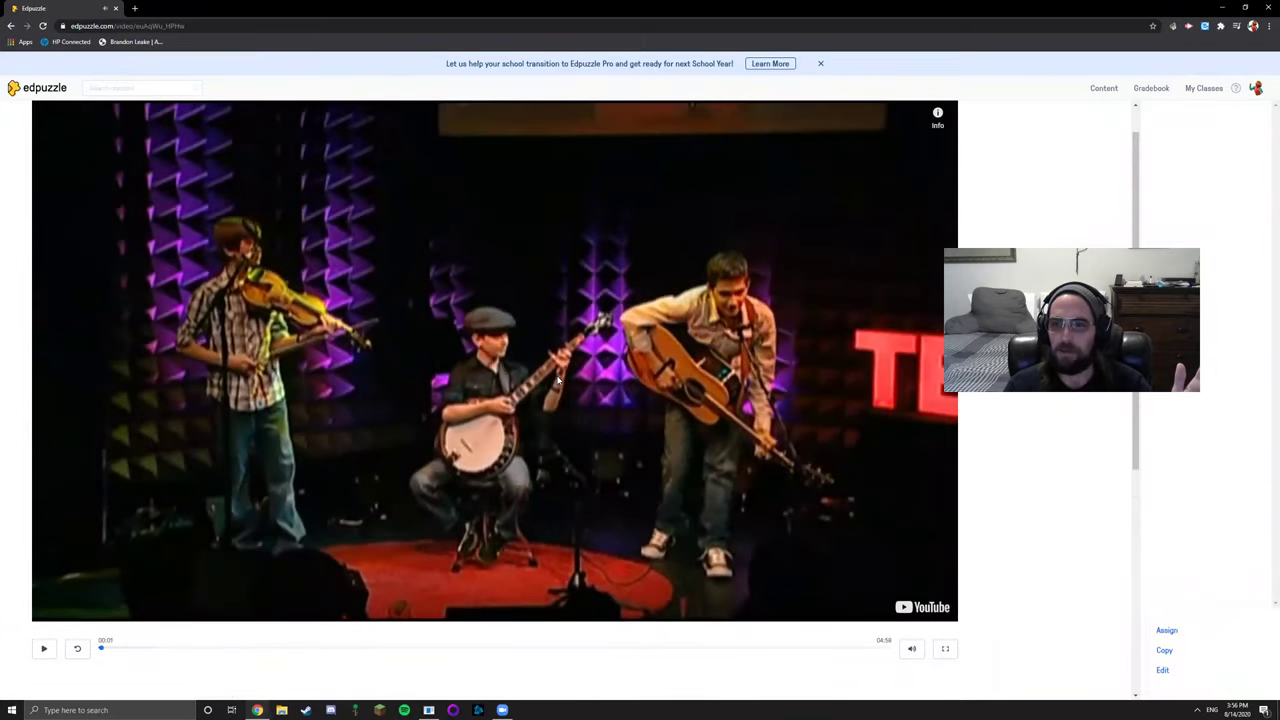
left_click(1164, 670)
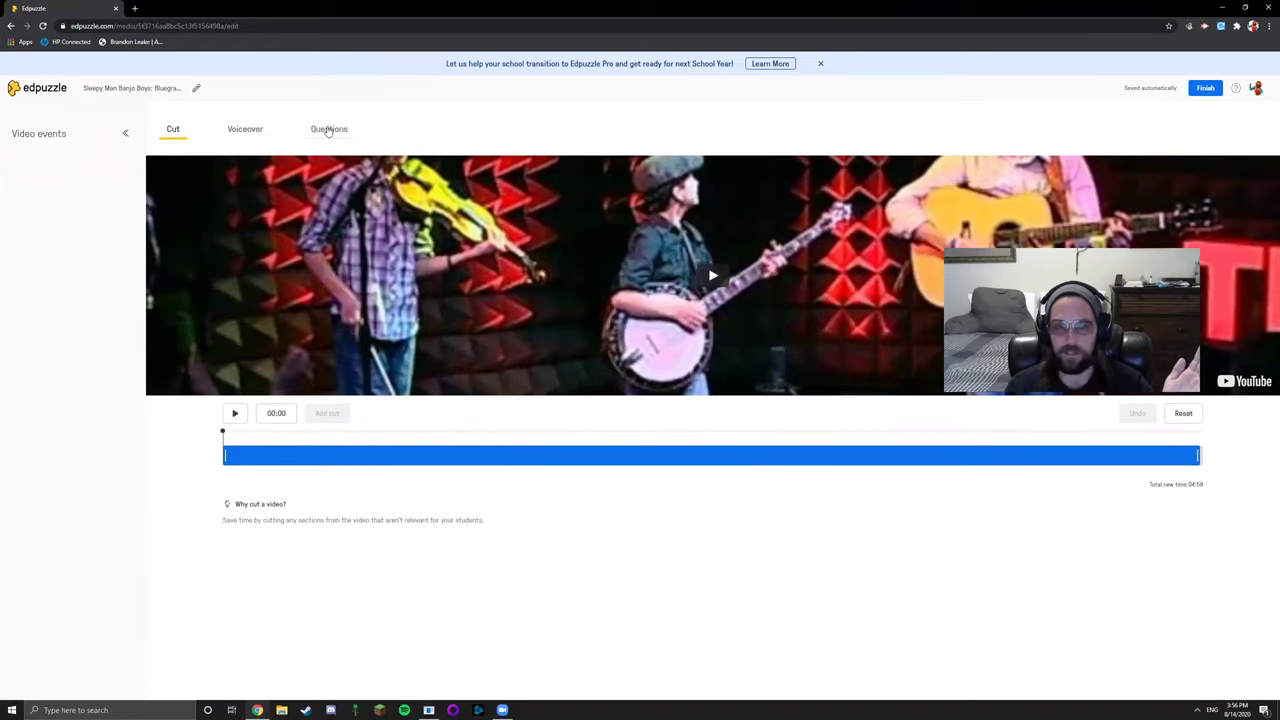
Add the multiple-choice question 'What is the instrument in the center?' with Banjo correct and Drum guitar wrong
left_click(338, 132)
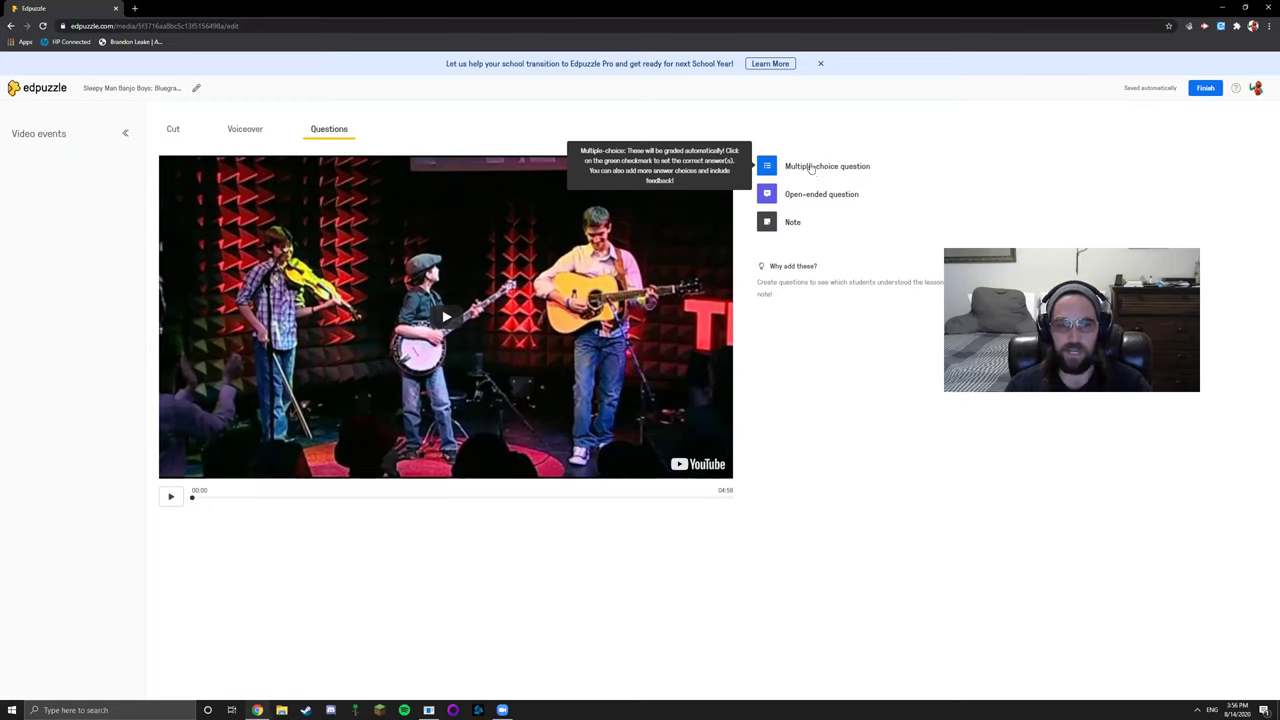
left_click(811, 170)
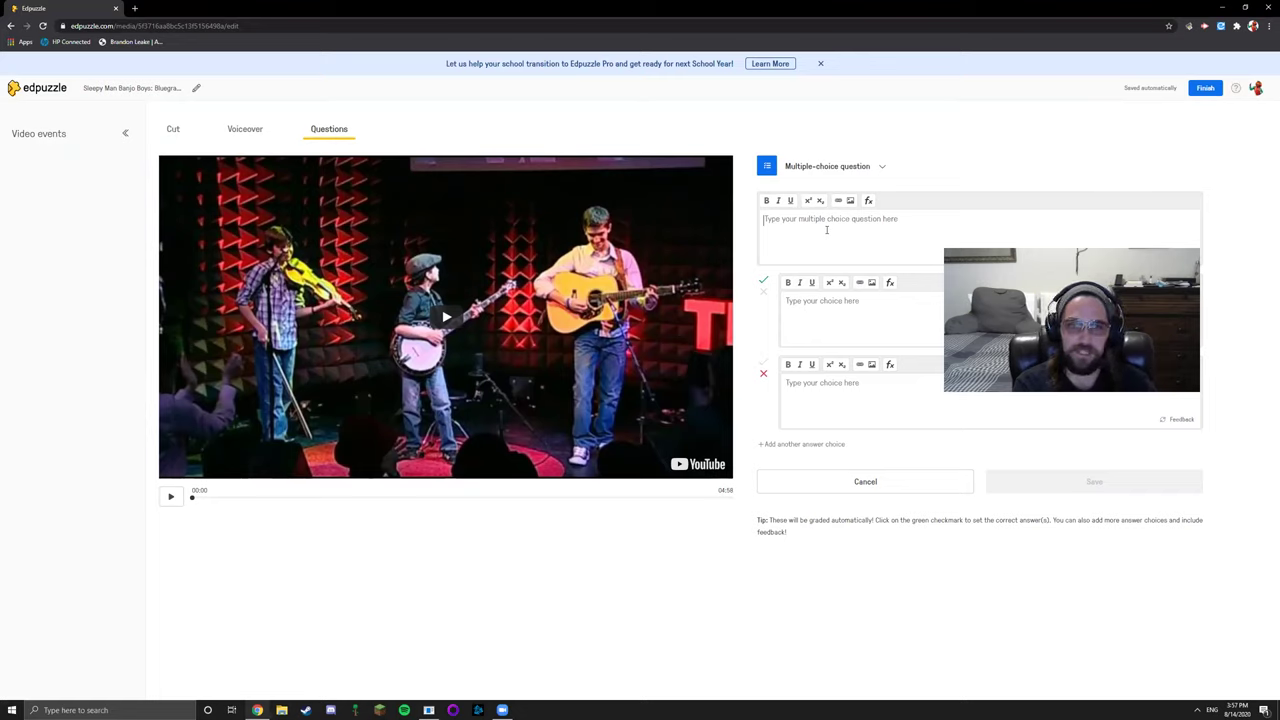
type("What is the ins")
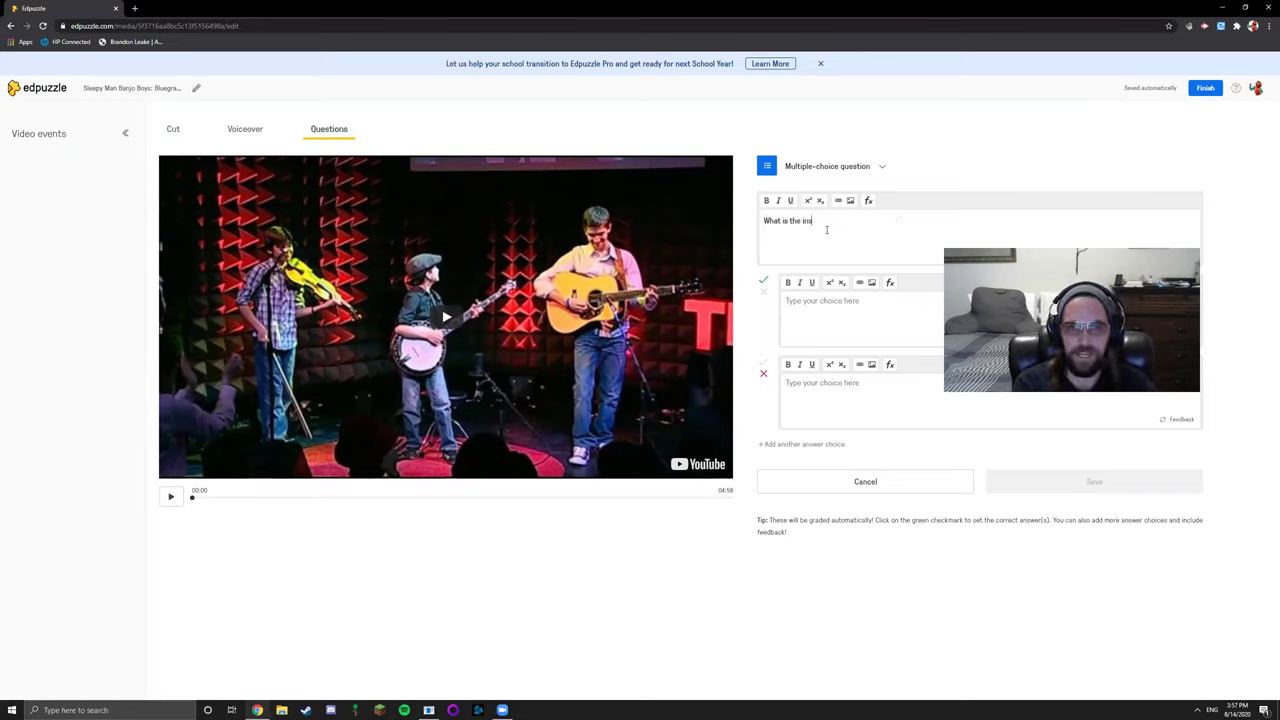
type("trument in the center?")
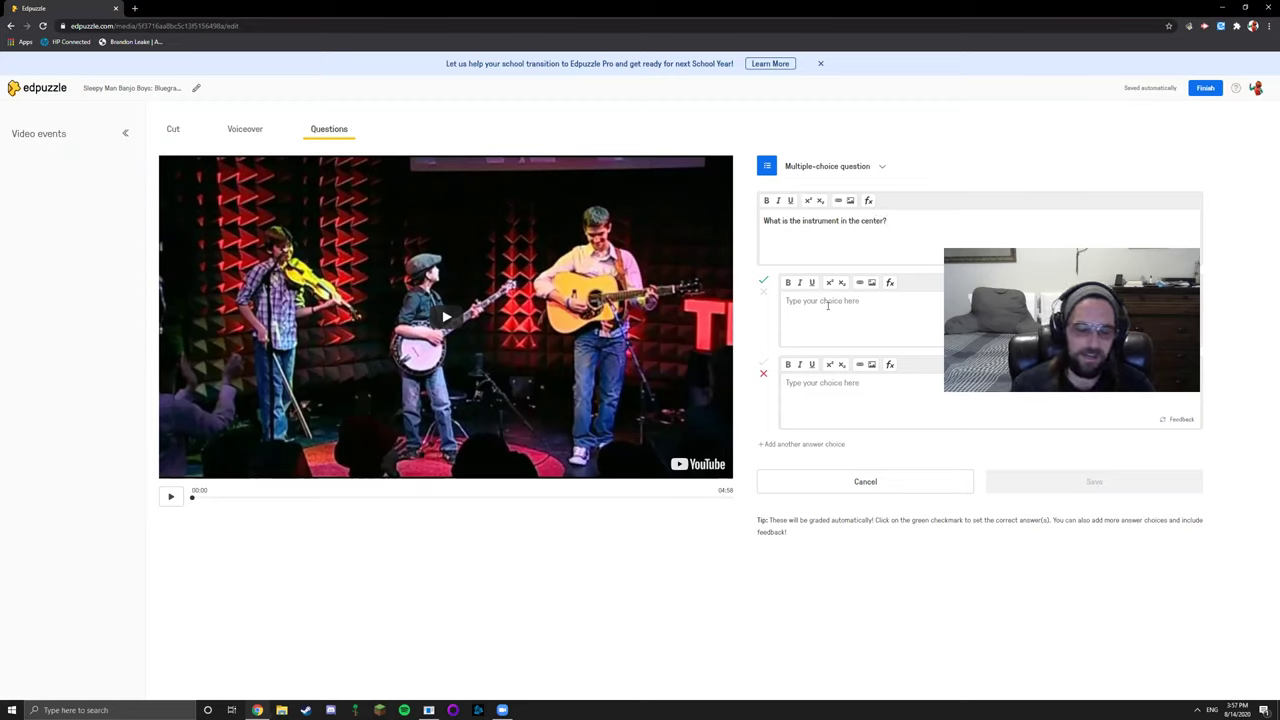
left_click(827, 305)
type("Banjo")
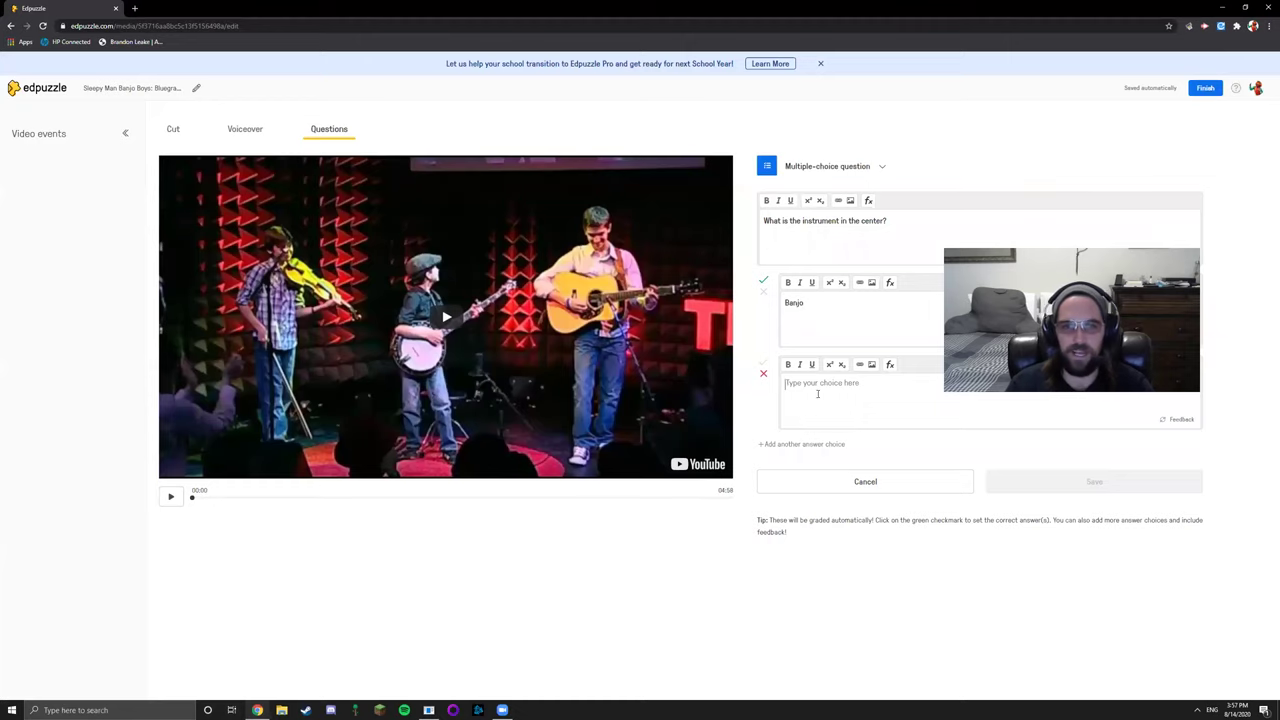
type("Drum guitar")
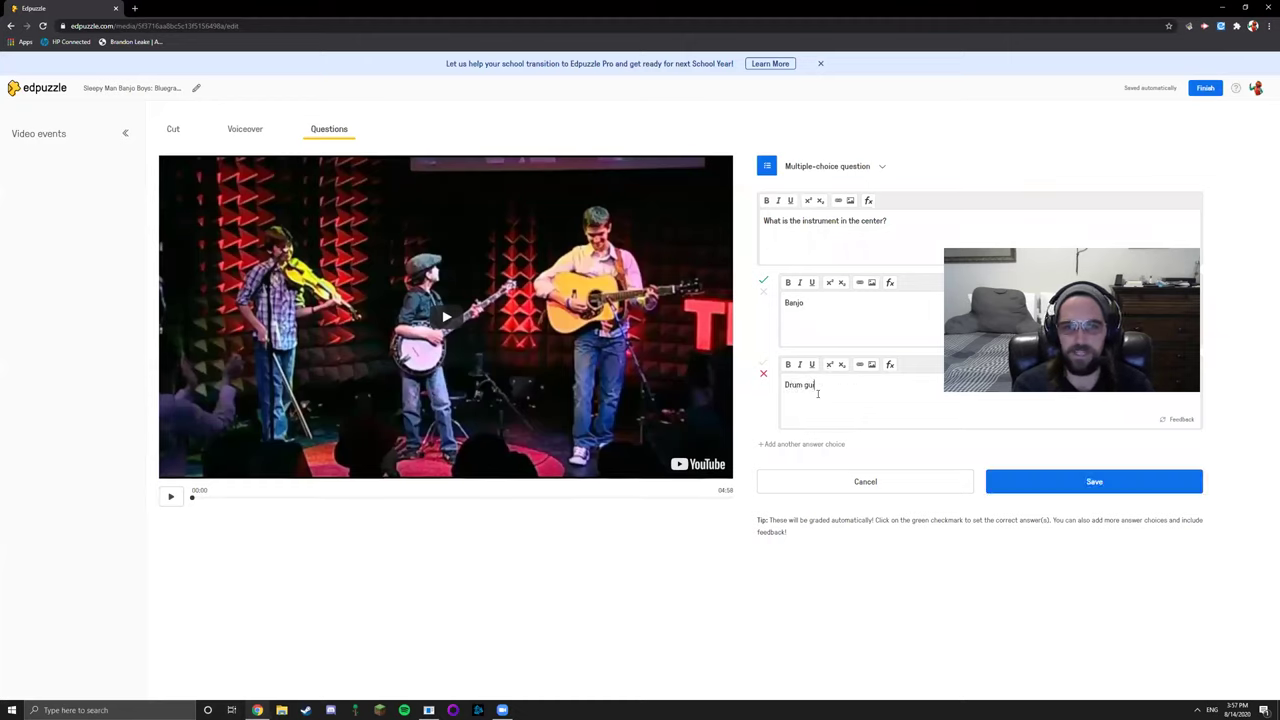
left_click(764, 282)
left_click(1094, 484)
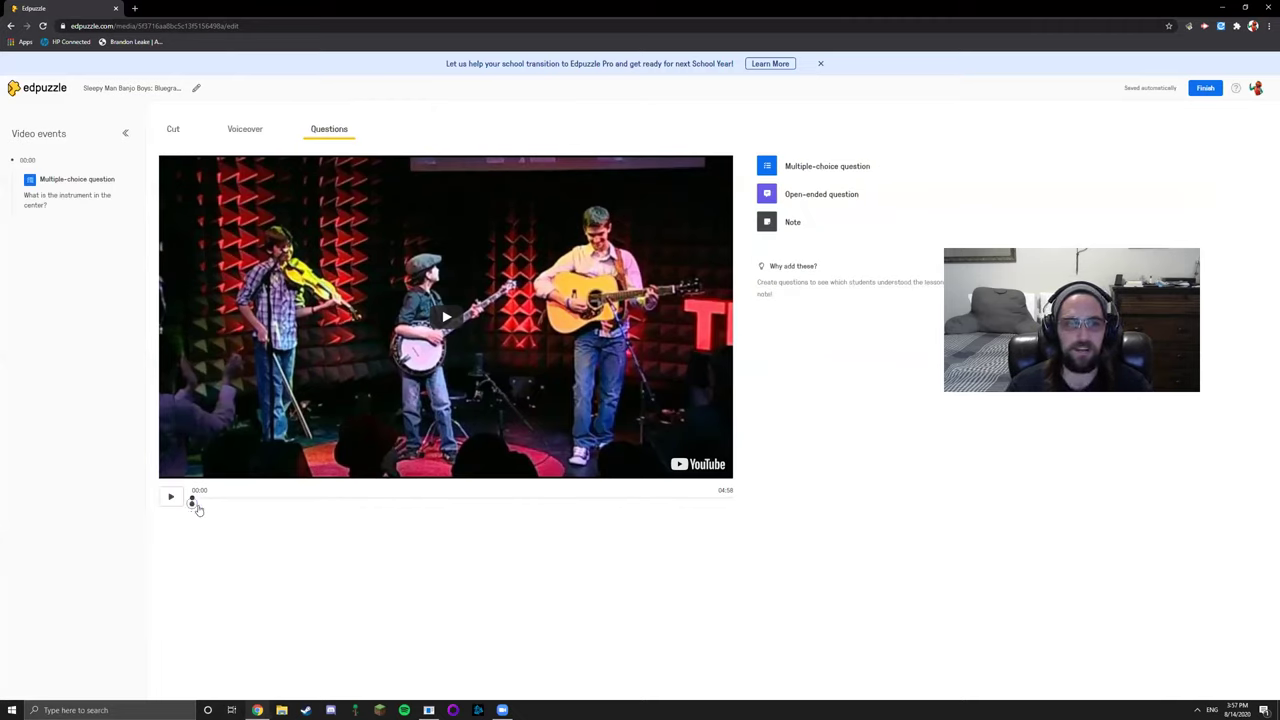
Move the instrument question to 00:42, preview it, and return to the home page
mouse_move(191, 504)
left_mouse_down()
mouse_move(468, 507)
mouse_move(268, 505)
left_mouse_up()
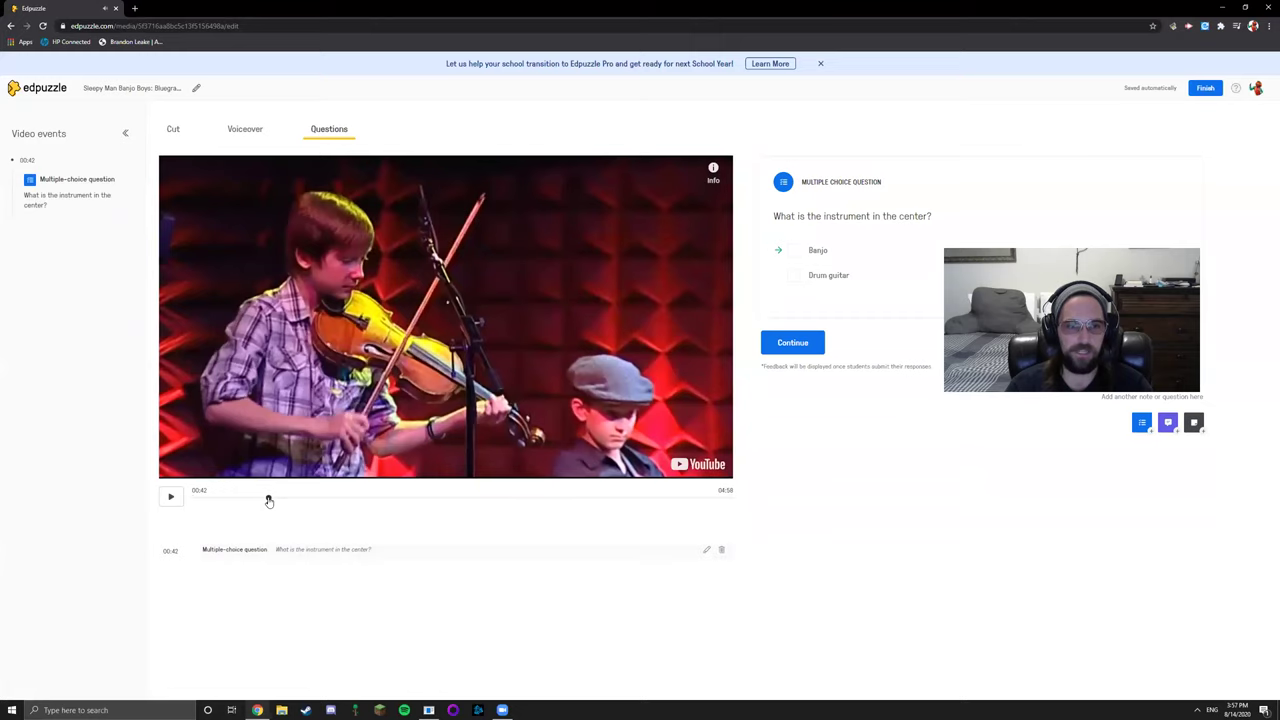
left_click(264, 499)
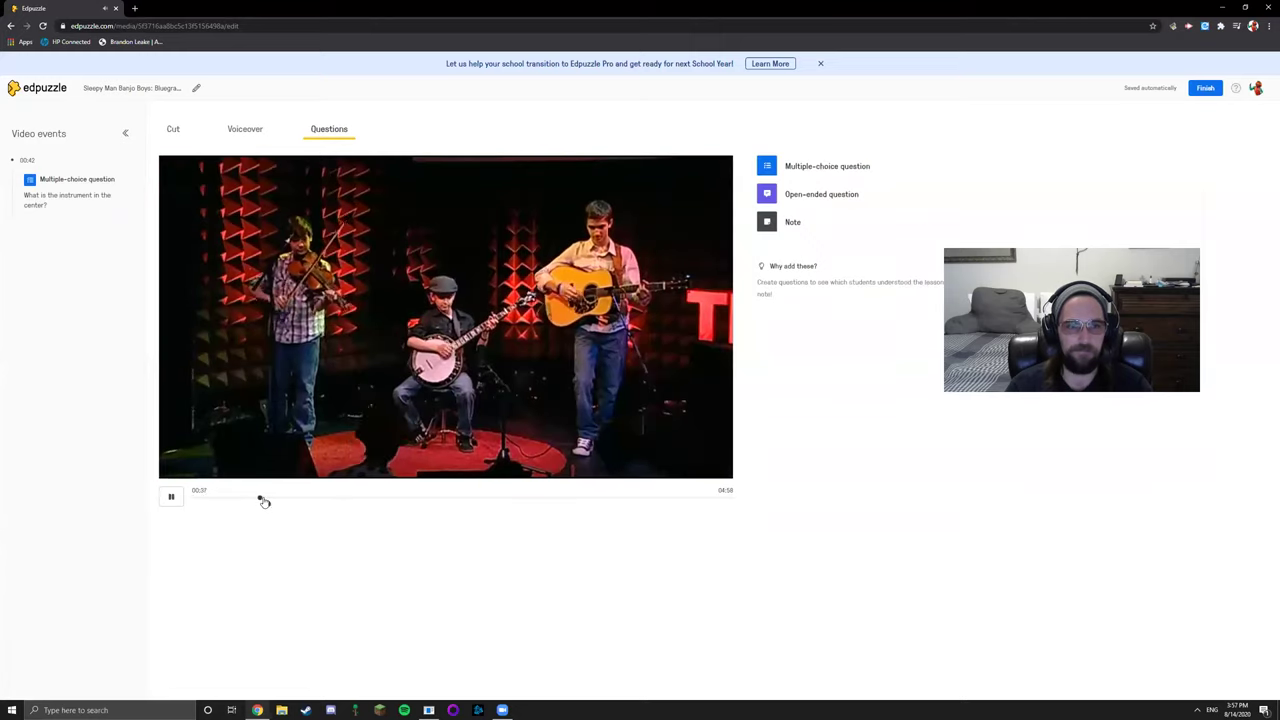
left_click(264, 501)
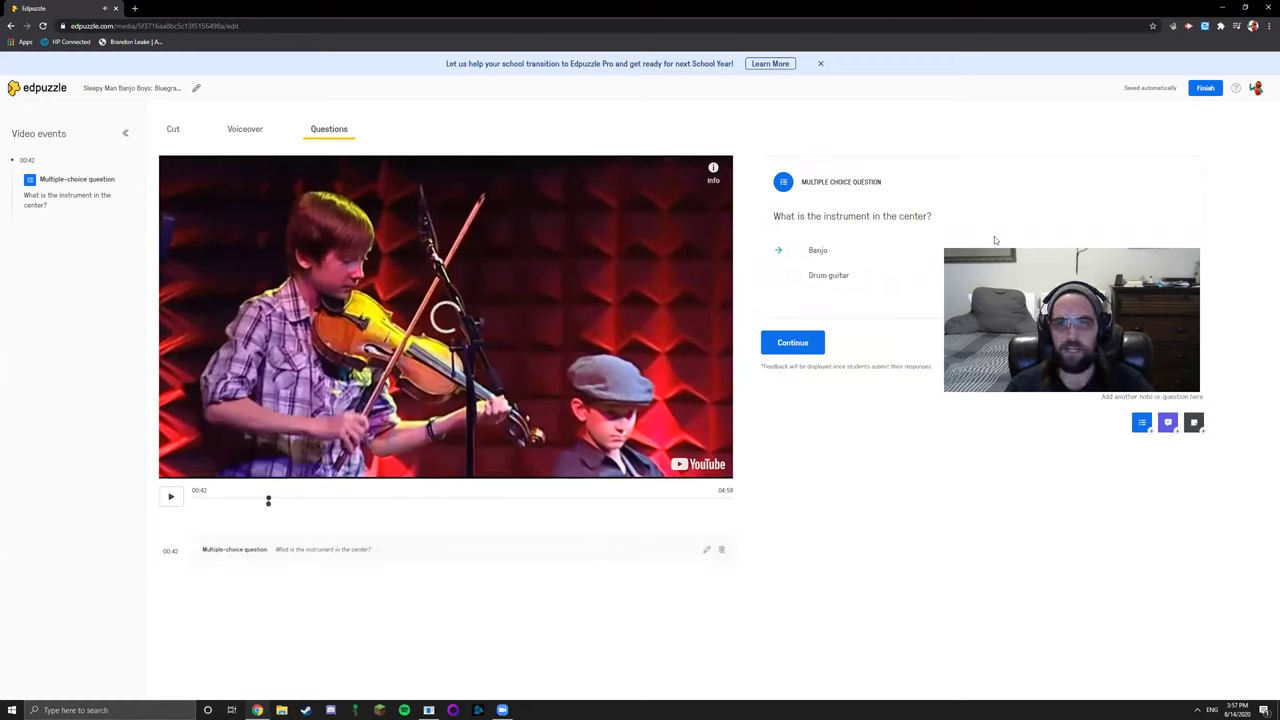
left_click(788, 344)
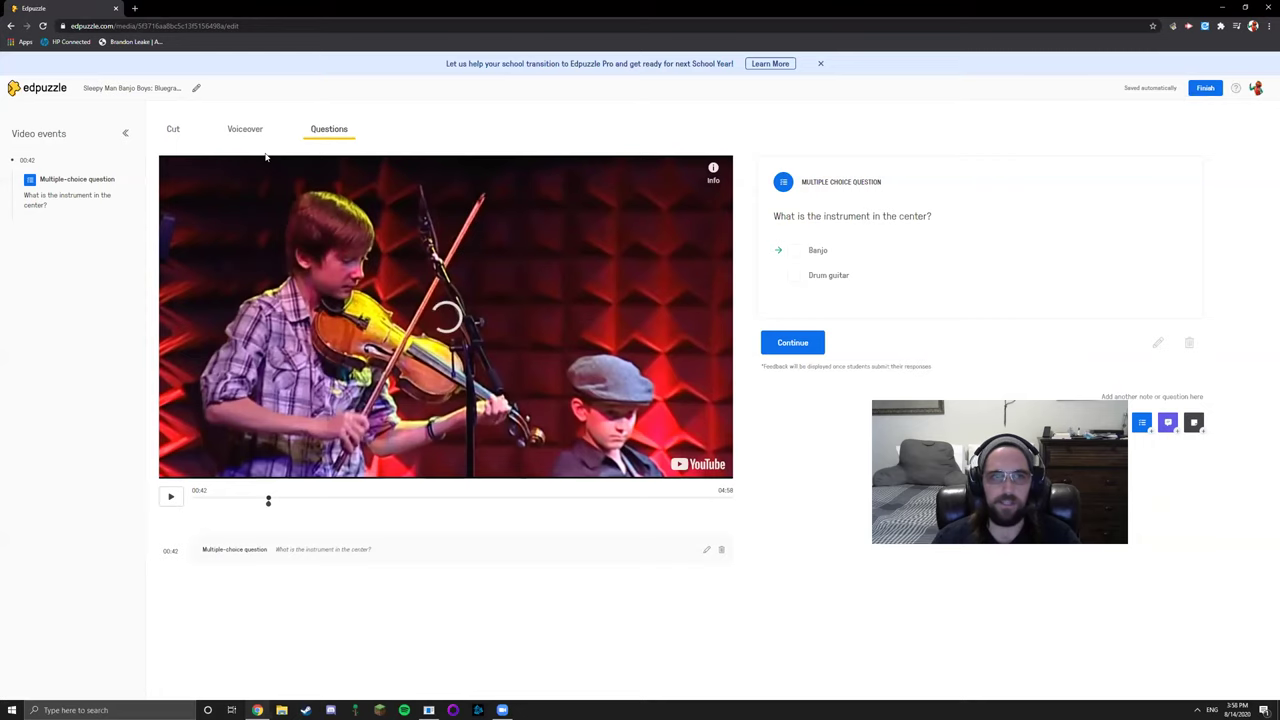
left_click(45, 89)
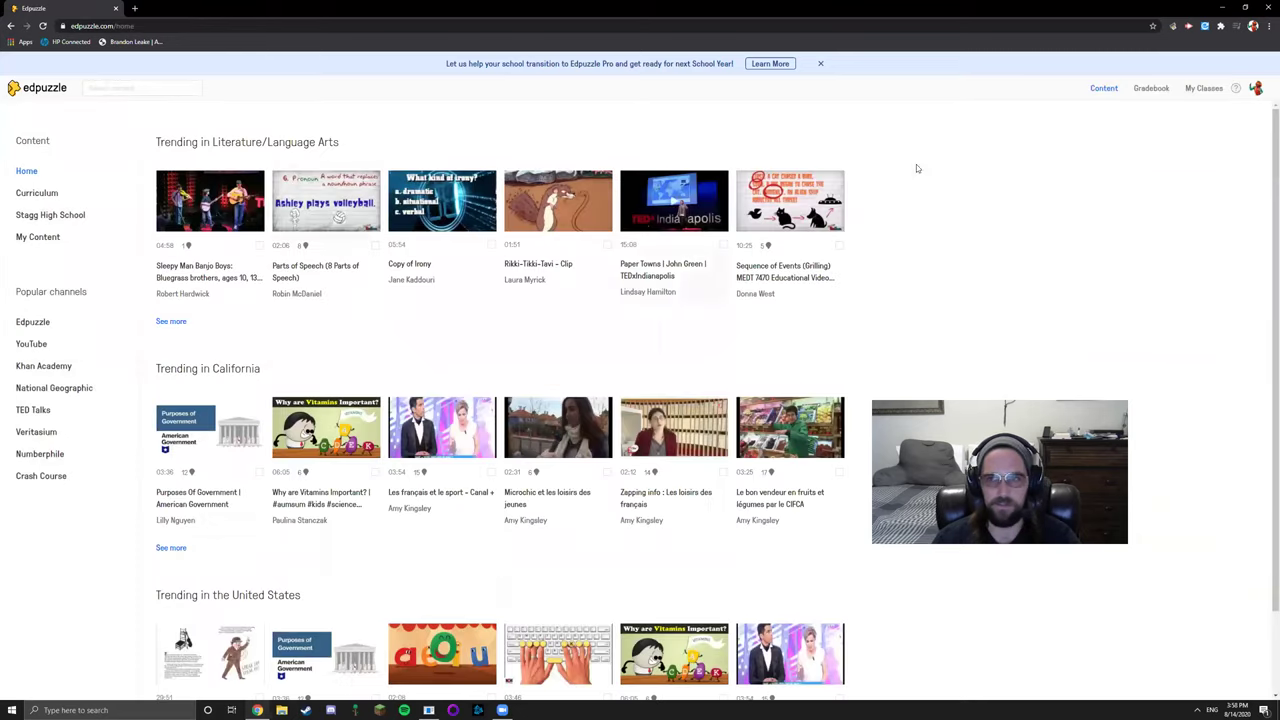
Review the Christopher Emdin assignment's questions in Period 1 Speech and Debate, then open My Content
left_click(1202, 88)
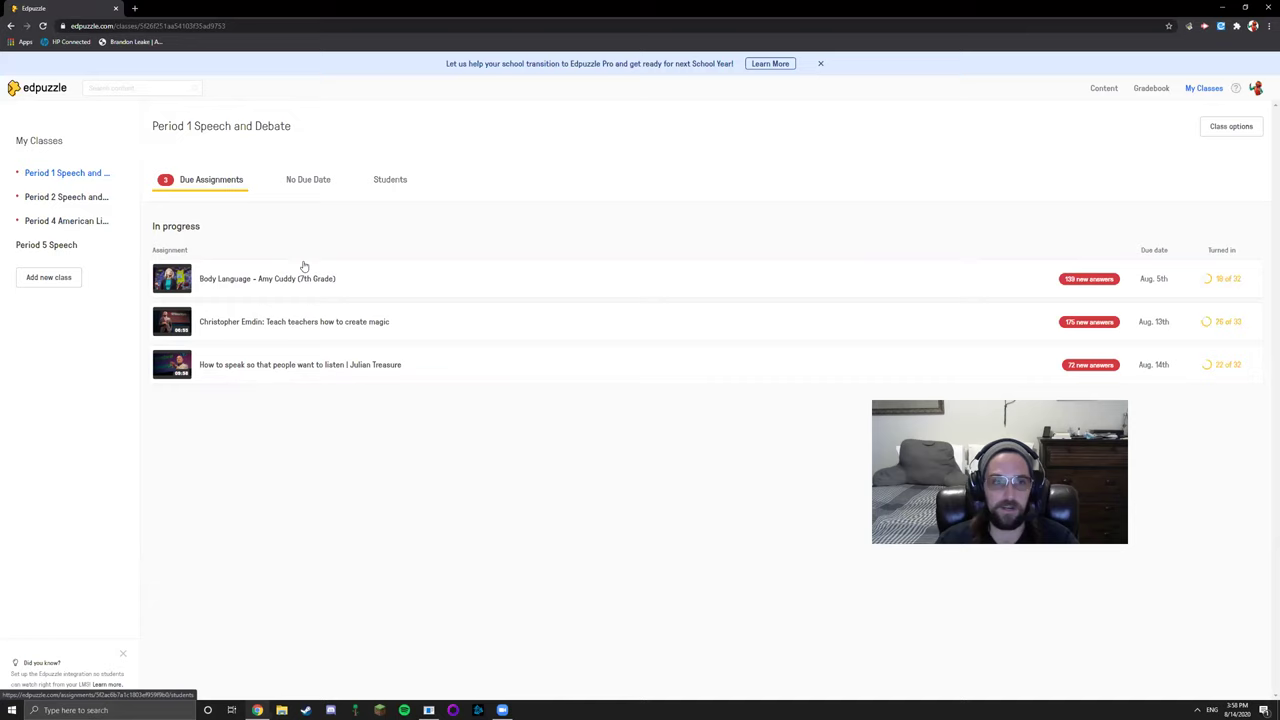
left_click(266, 328)
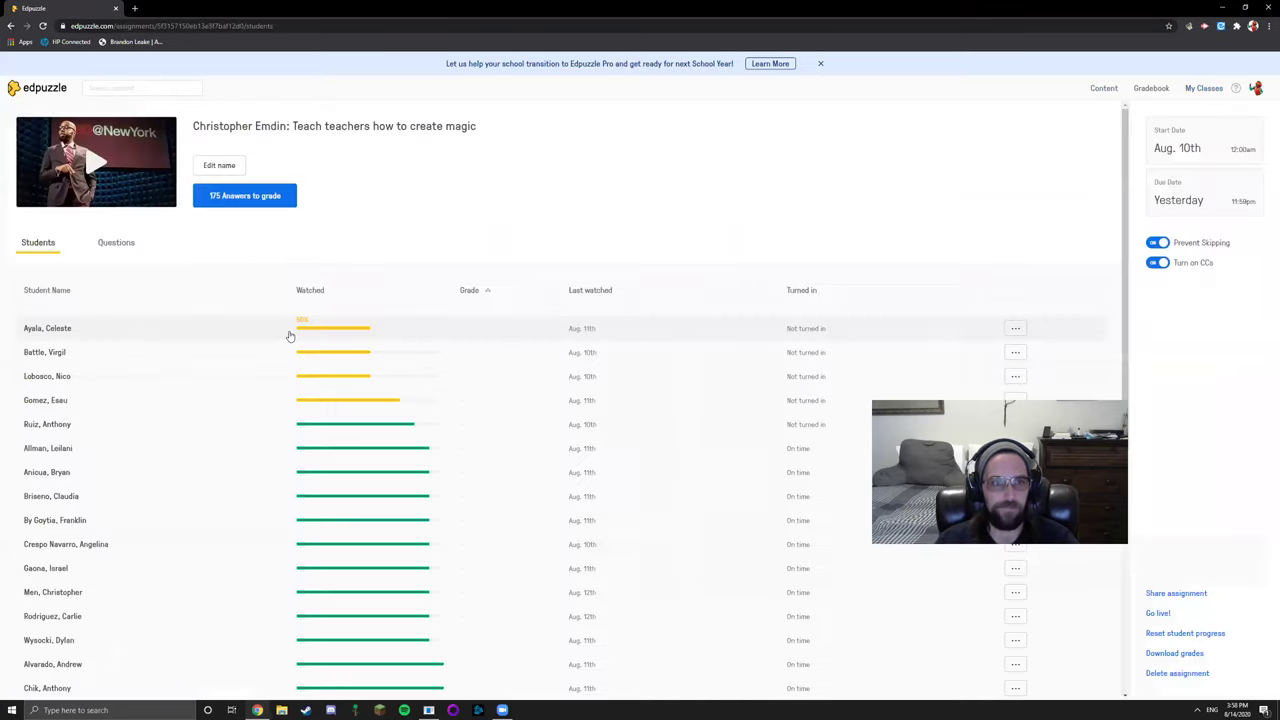
left_click(115, 244)
scroll(266, 274, "down", 2)
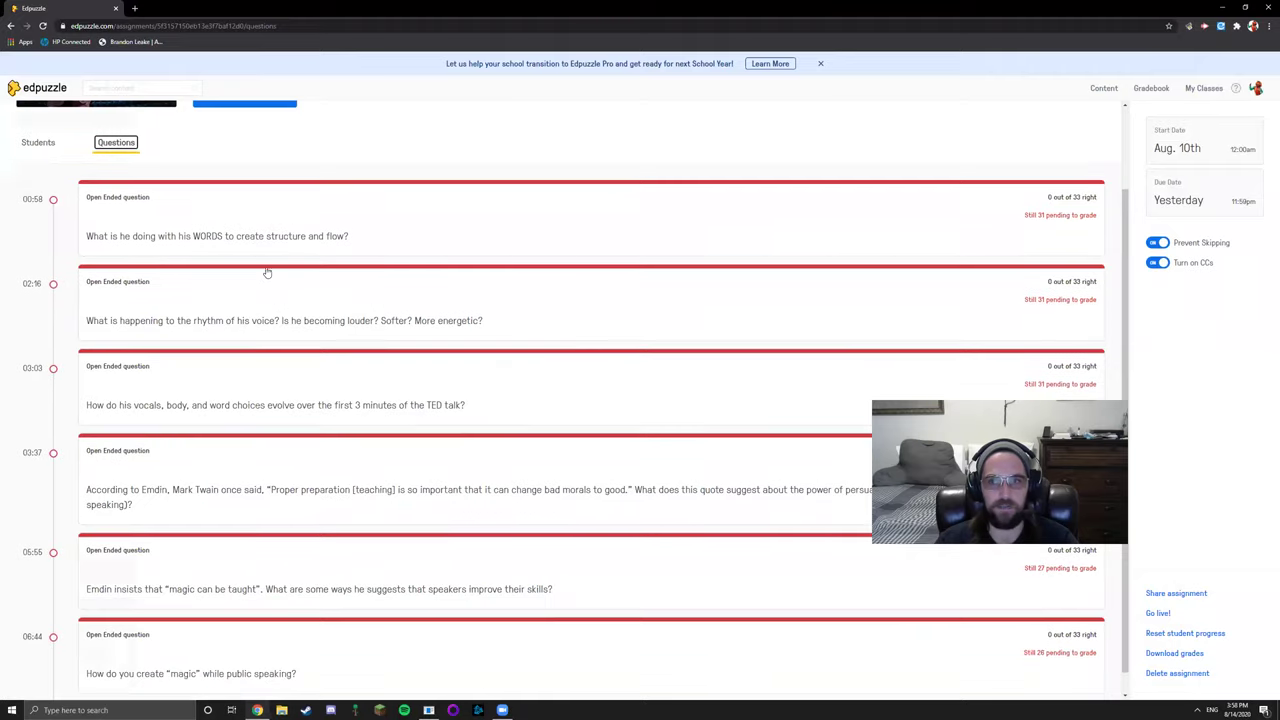
scroll(302, 569, "up", 2)
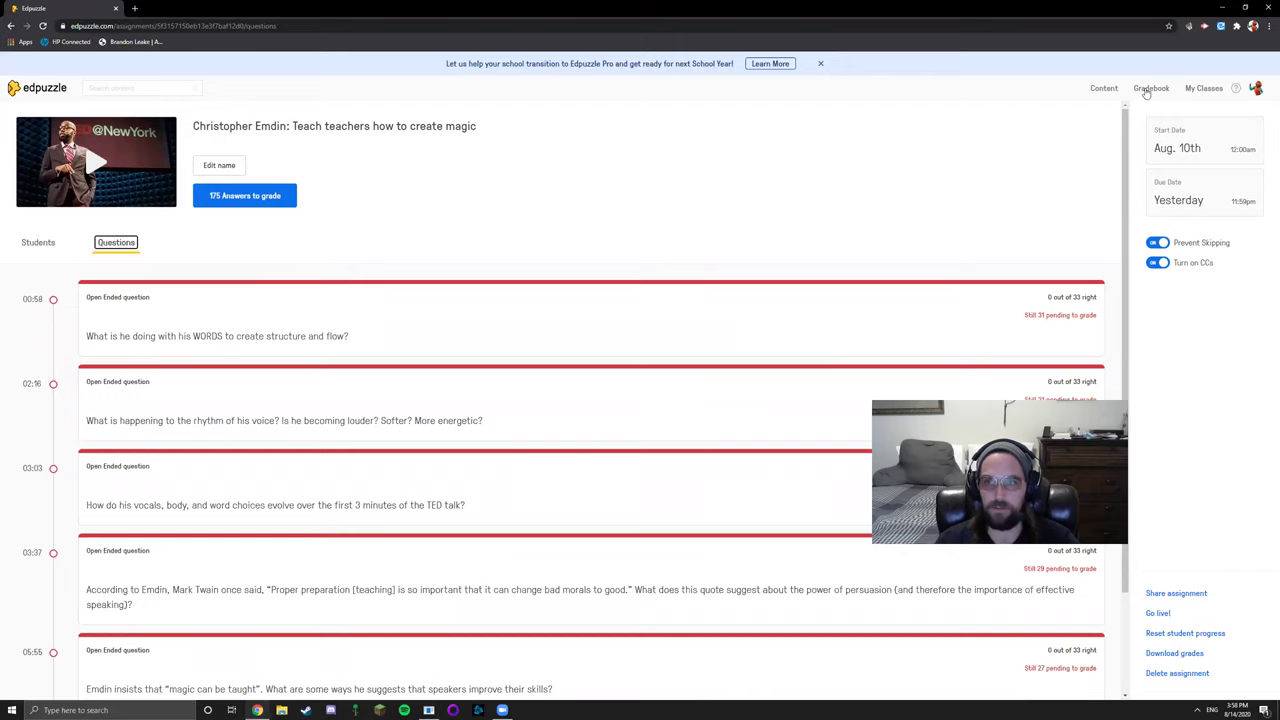
left_click(1104, 88)
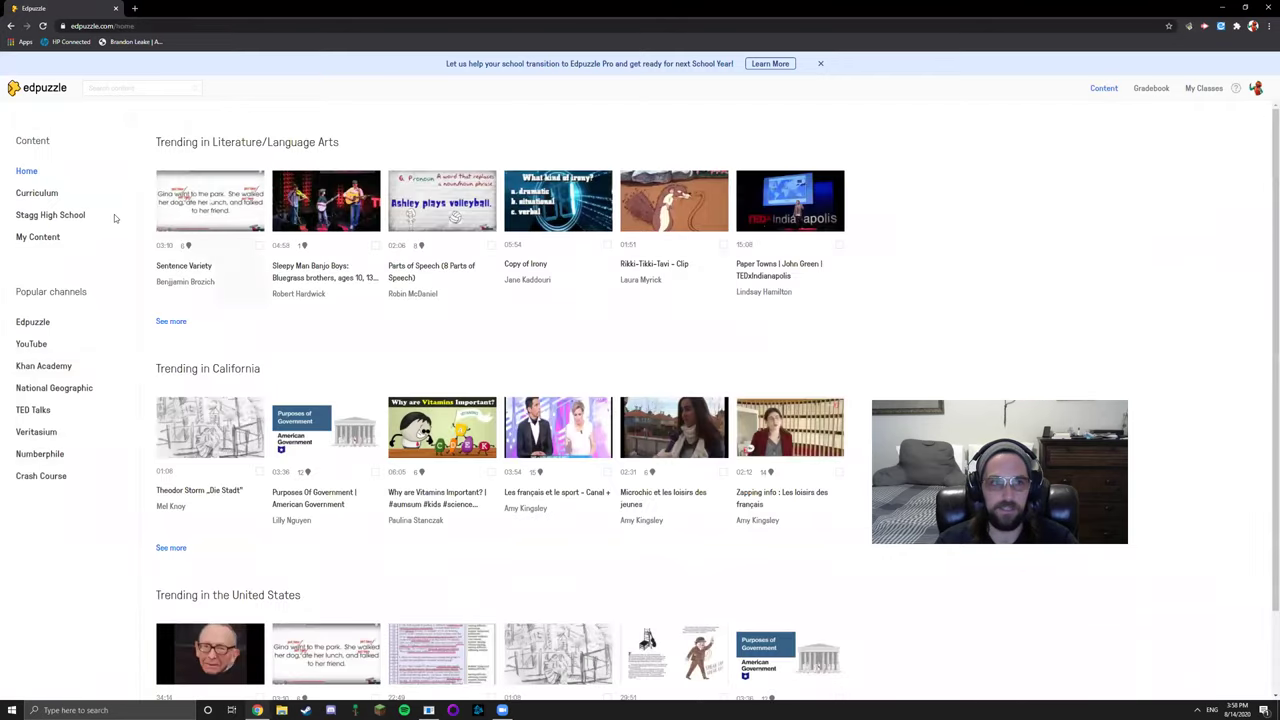
left_click(20, 237)
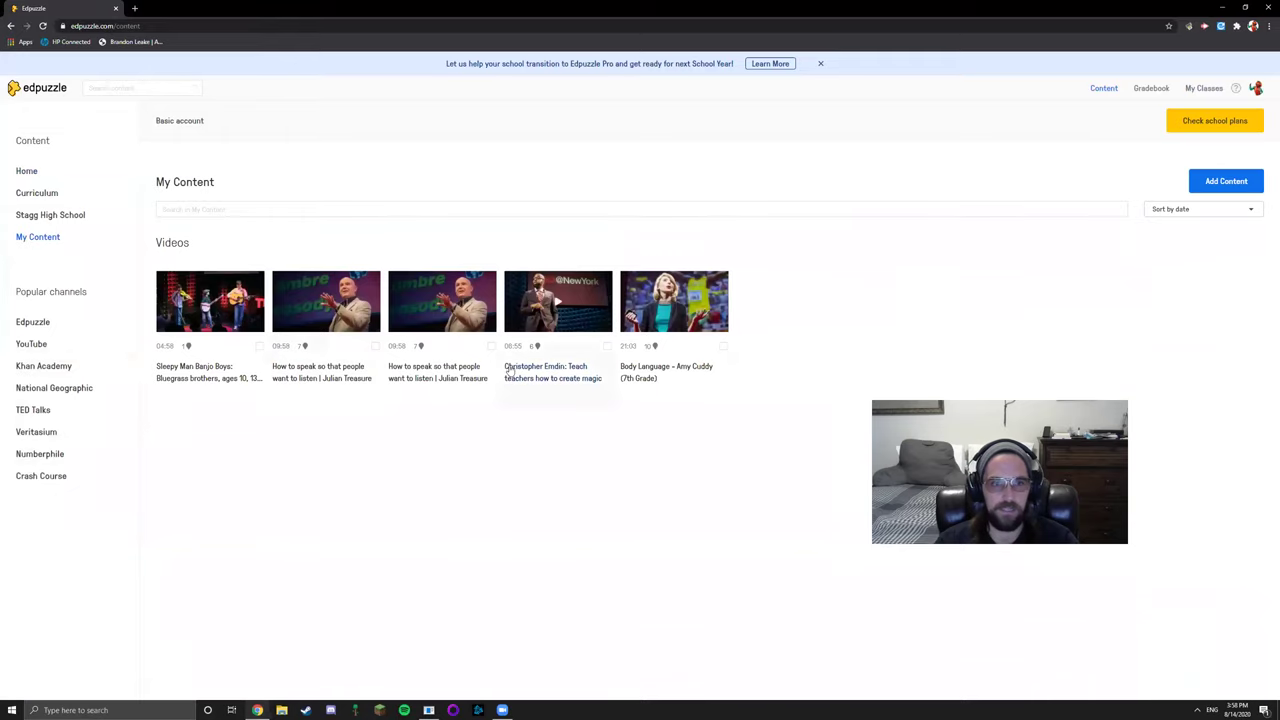
Assign the Christopher Emdin video to Period 1 and 2 Speech and Debate and Period 4 American Literature
left_click(607, 346)
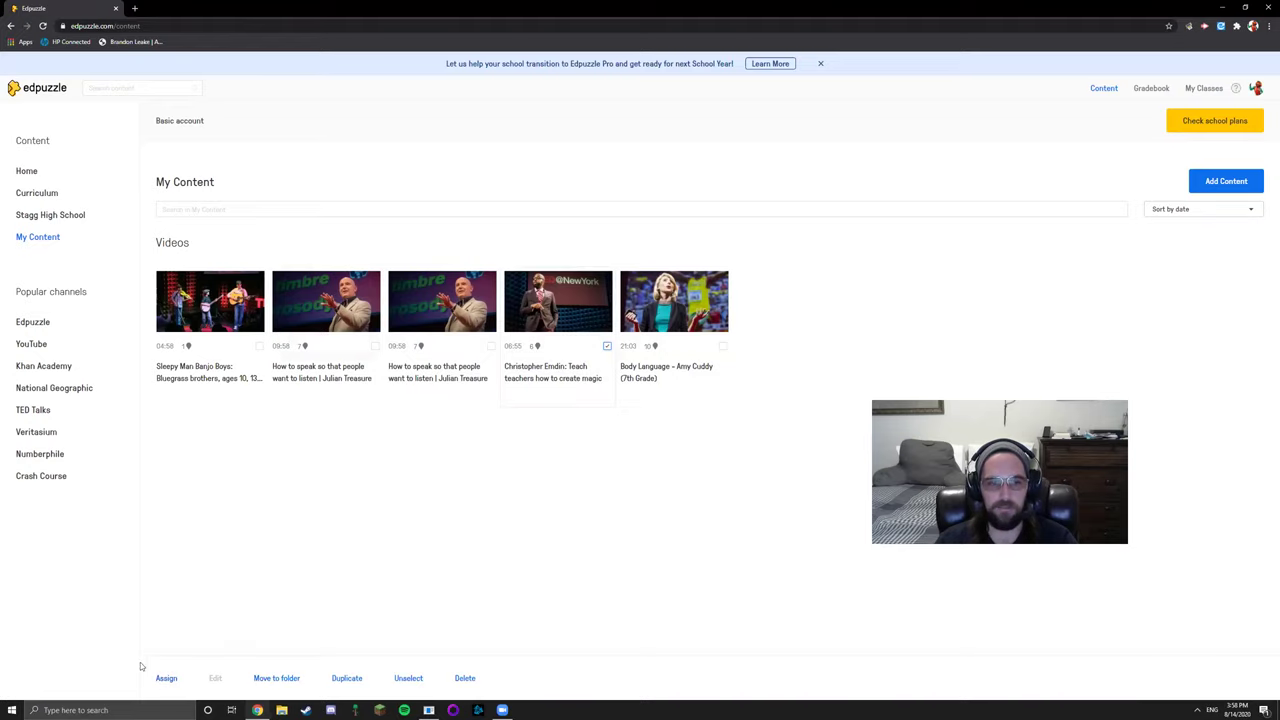
left_click(166, 679)
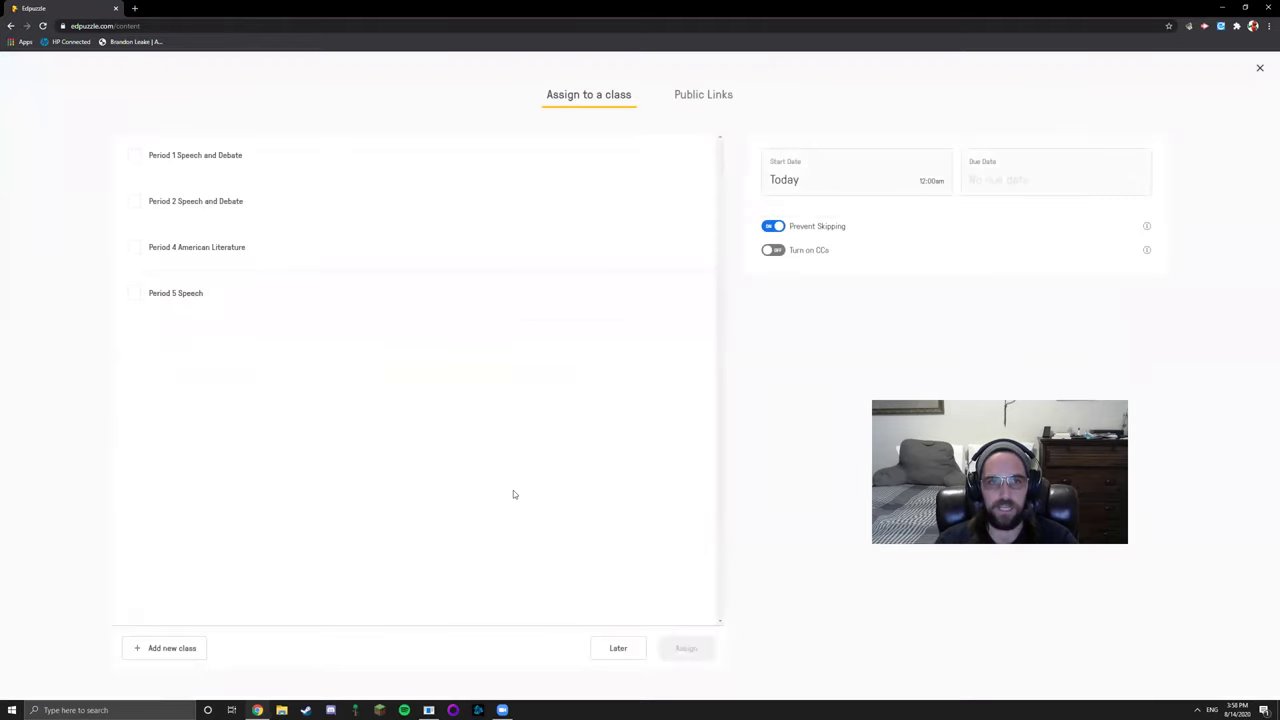
left_click(135, 158)
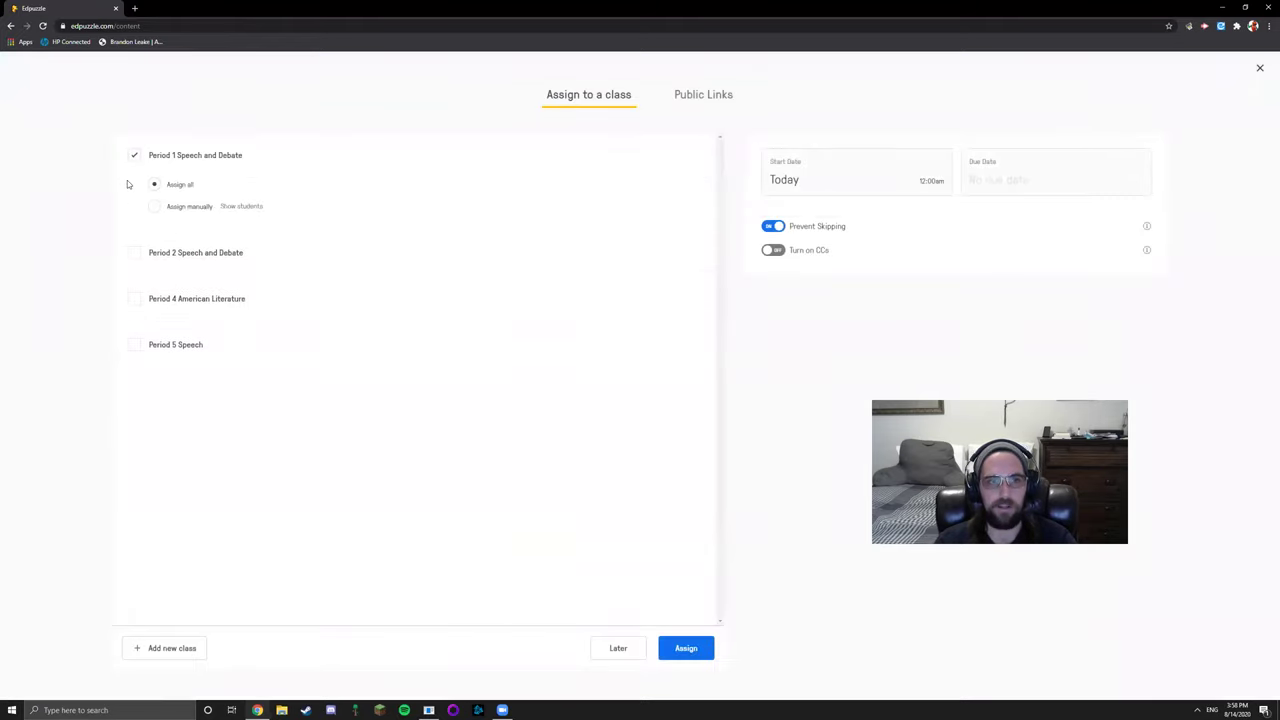
left_click(135, 255)
left_click(135, 351)
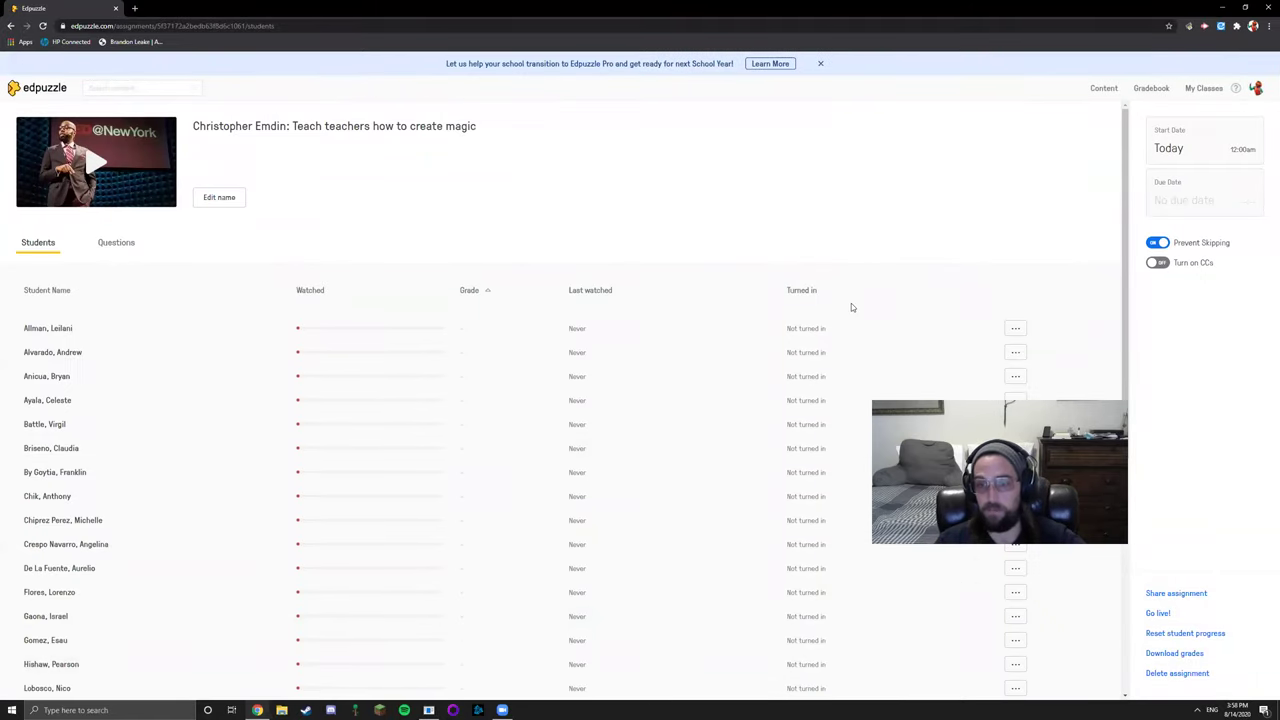
Copy the Emdin assignment's sharing link and open a new browser tab
left_click(1165, 594)
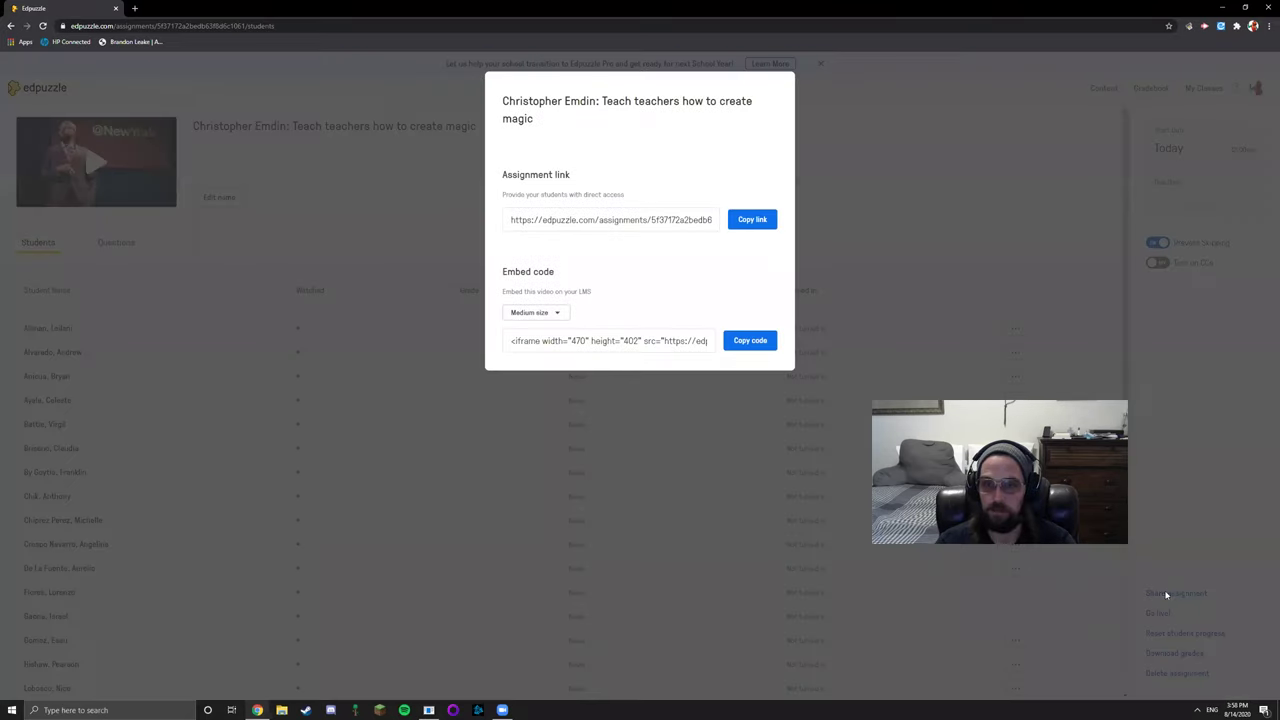
triple_click(569, 220)
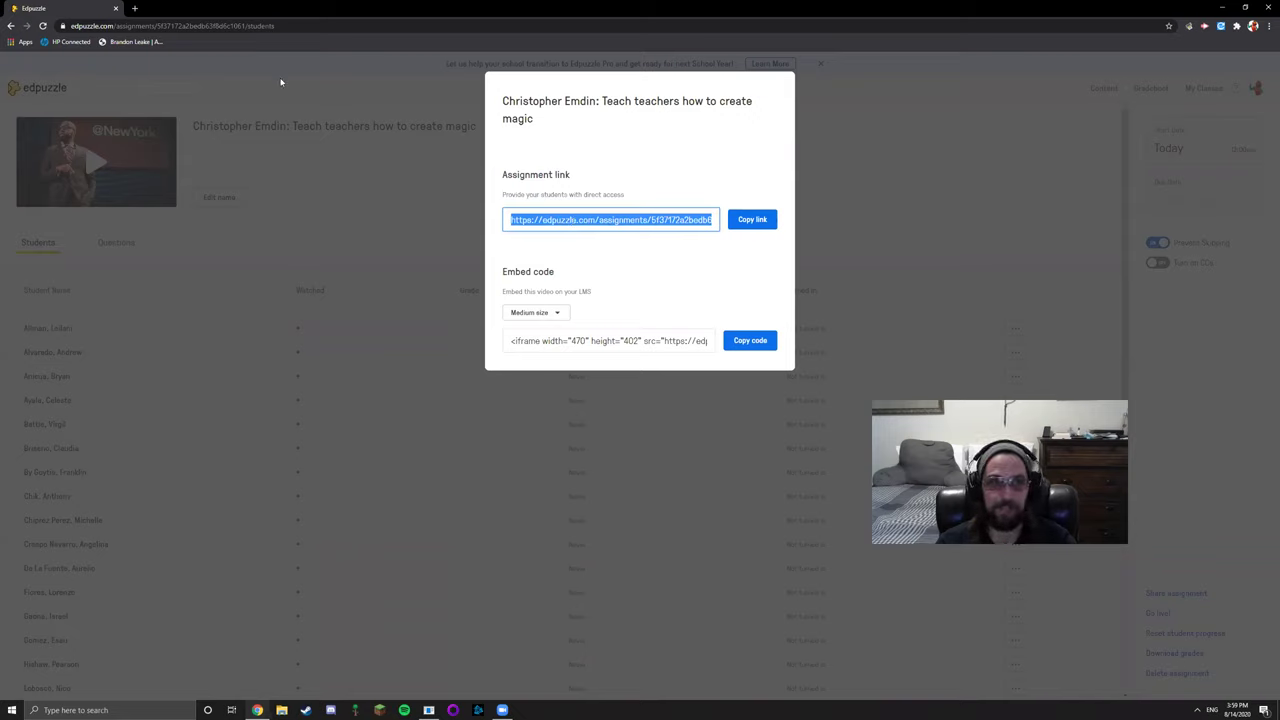
left_click(136, 9)
Load the pasted assignment link in the new tab and play the Emdin video
left_click(151, 24)
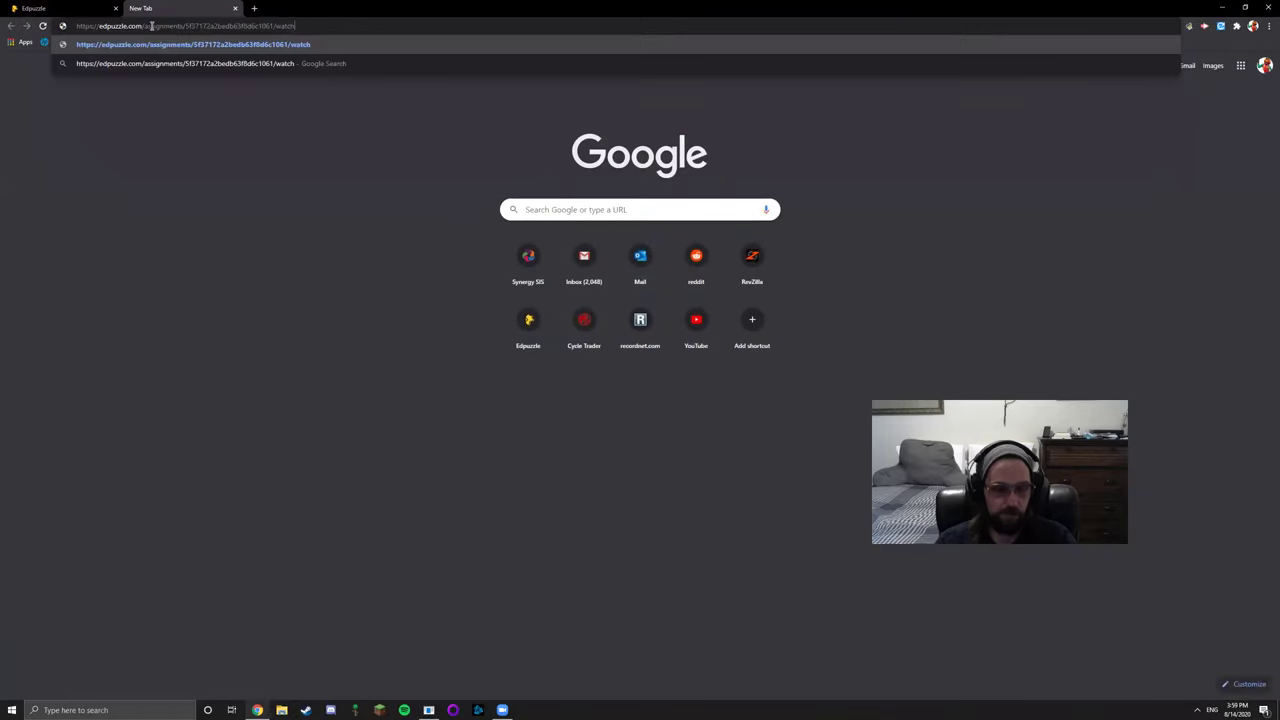
key("Return")
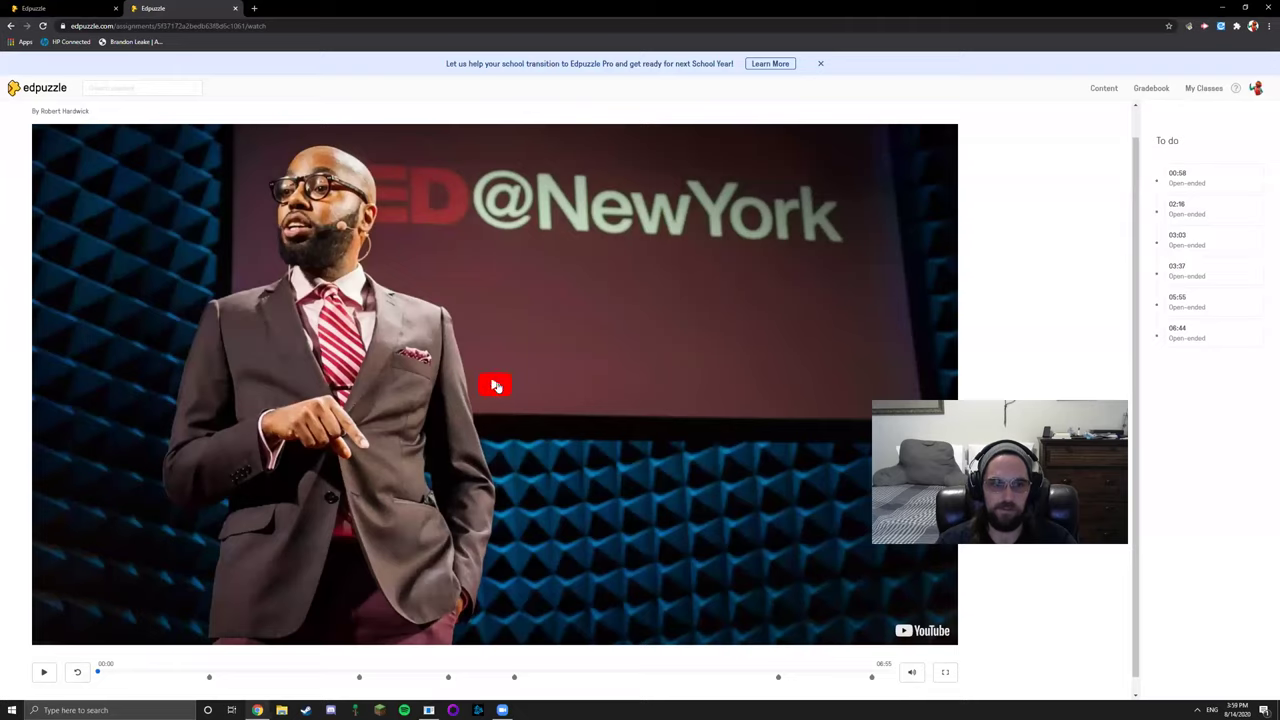
left_click(496, 386)
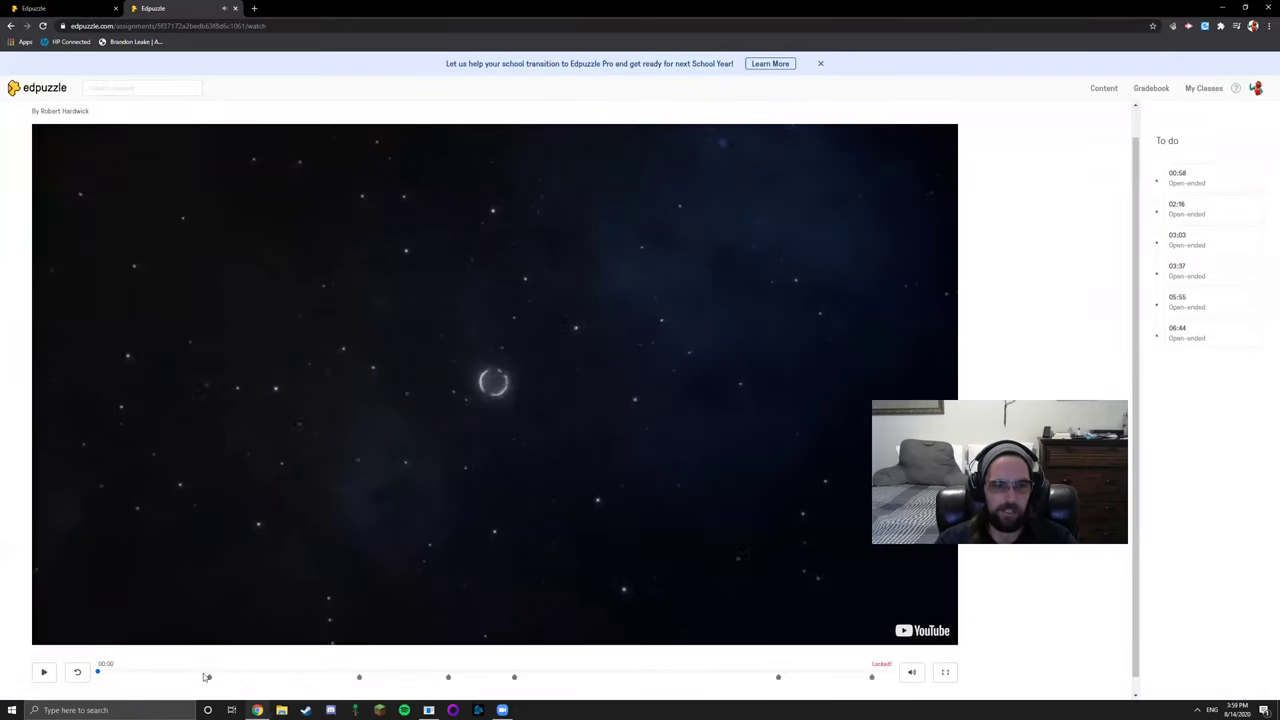